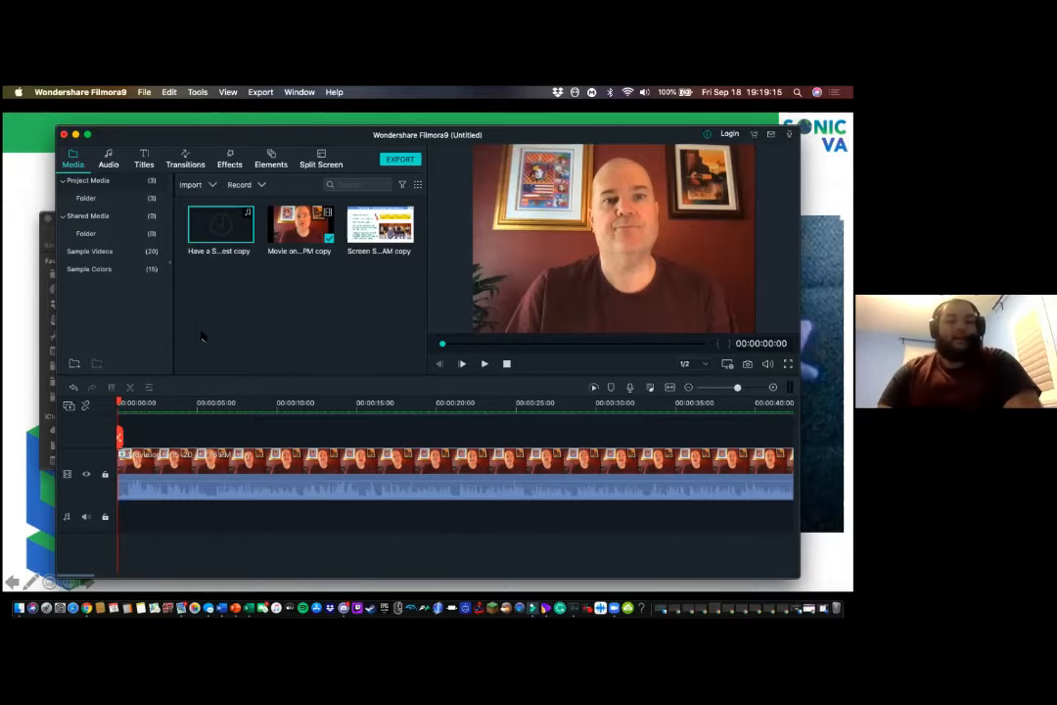
- Enlarge the timeline scale and place the "Have a Short Rest copy" music on an audio track at the start of the timeline
click(683, 537)
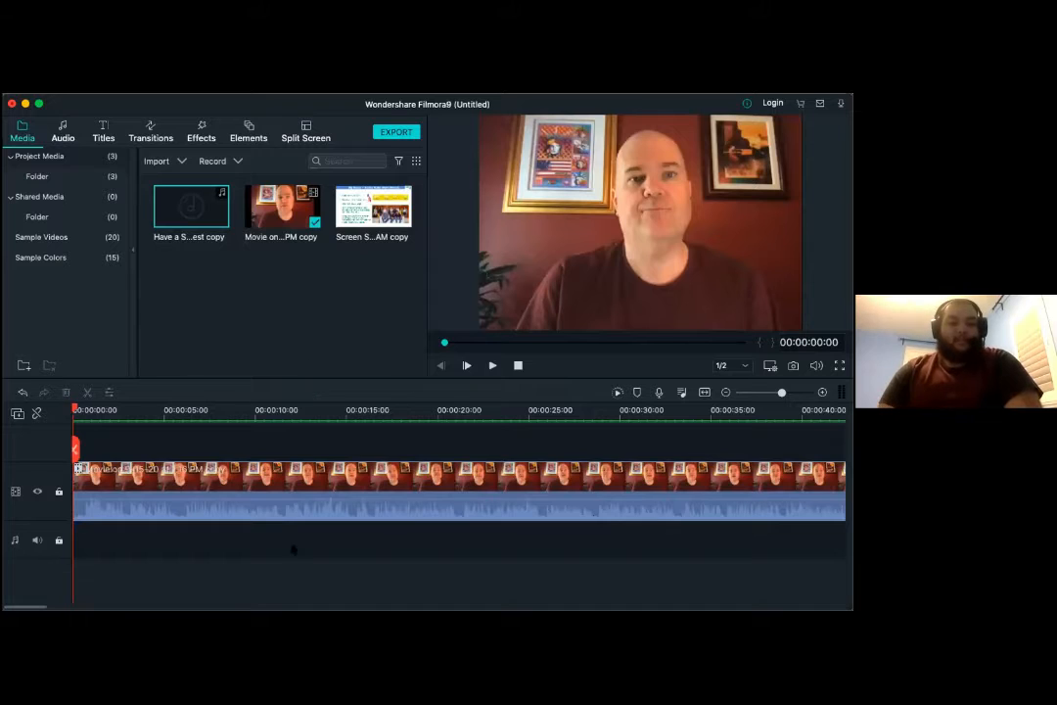
click(822, 392)
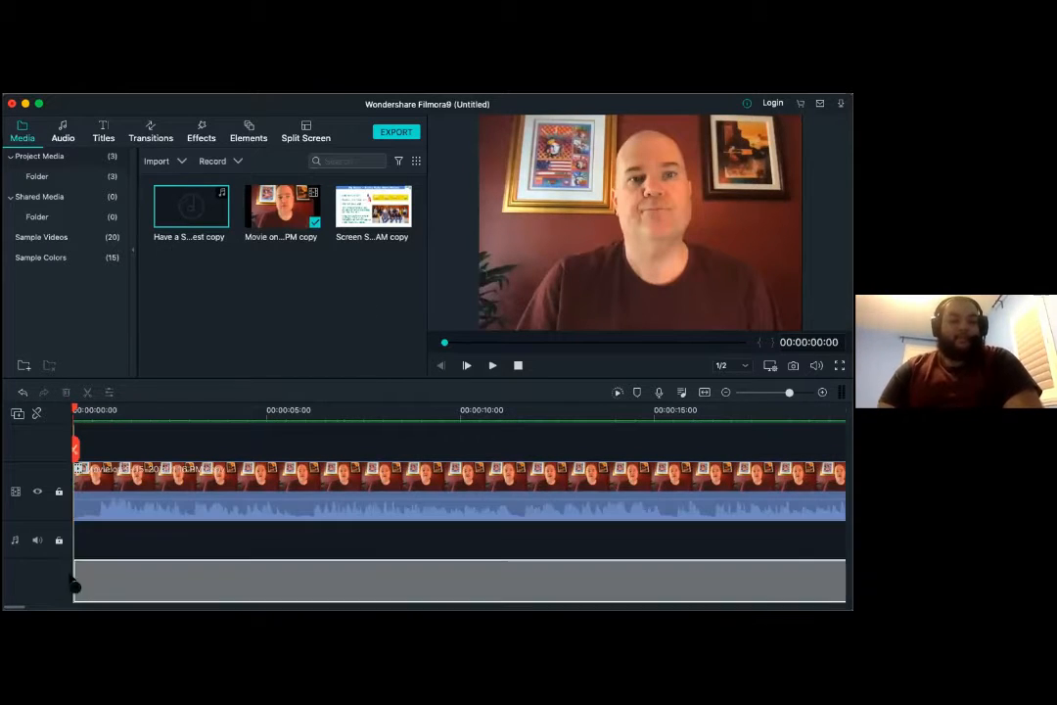
drag(74, 585, 78, 576)
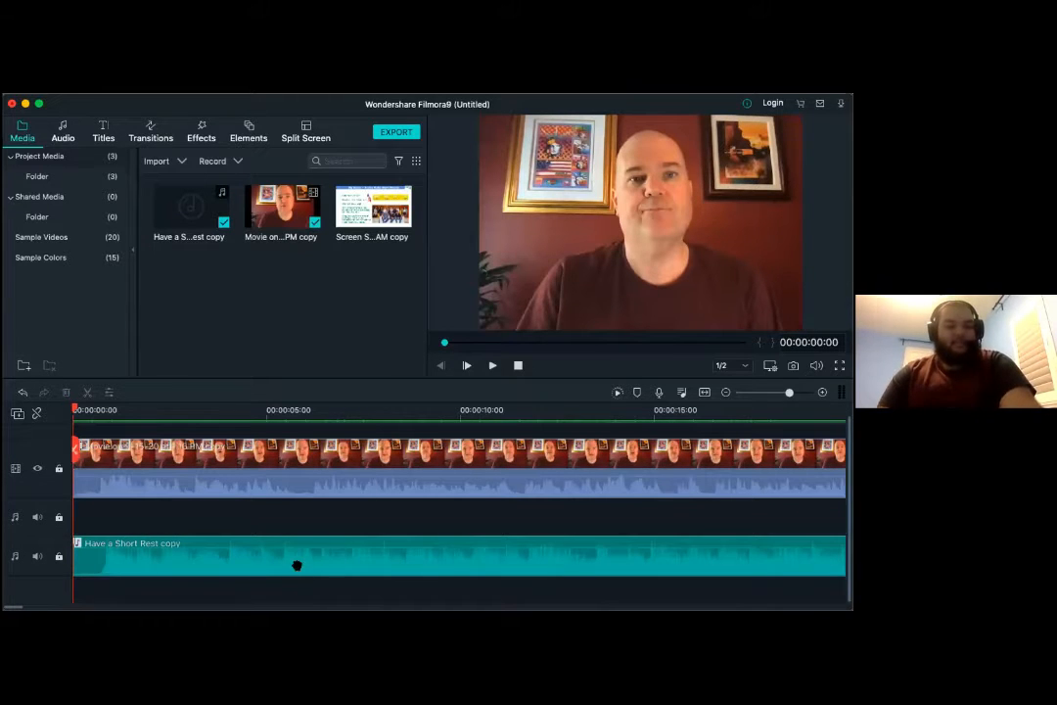
- Mute the video clip's own audio and play the opening seconds to hear the music alone
right_click(243, 486)
click(276, 481)
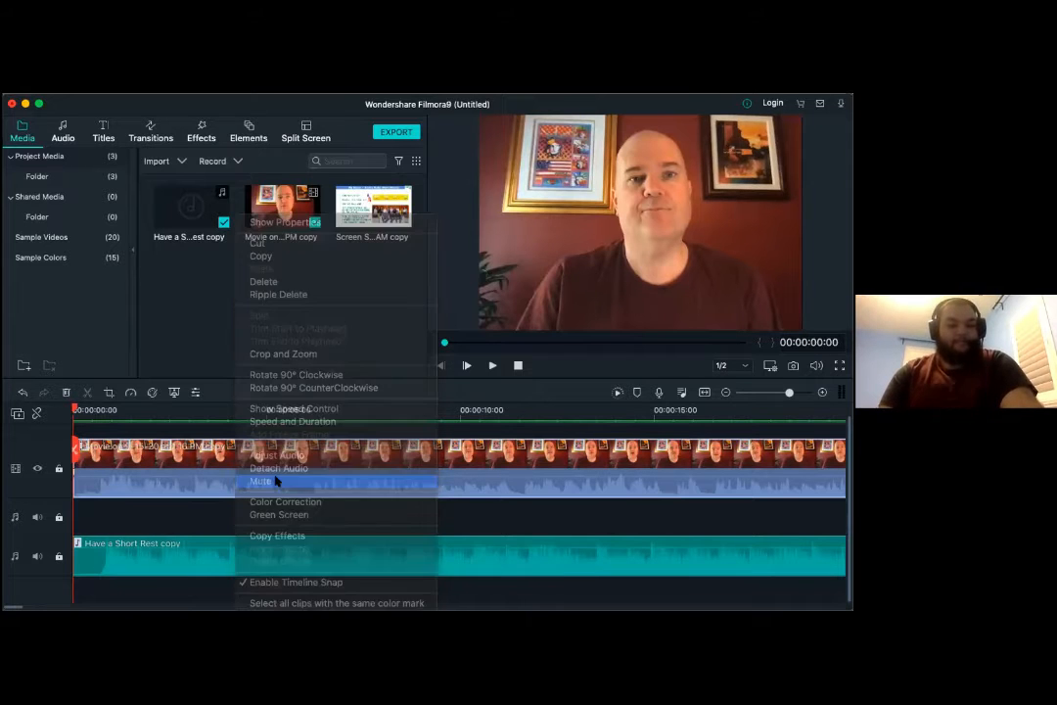
key(space)
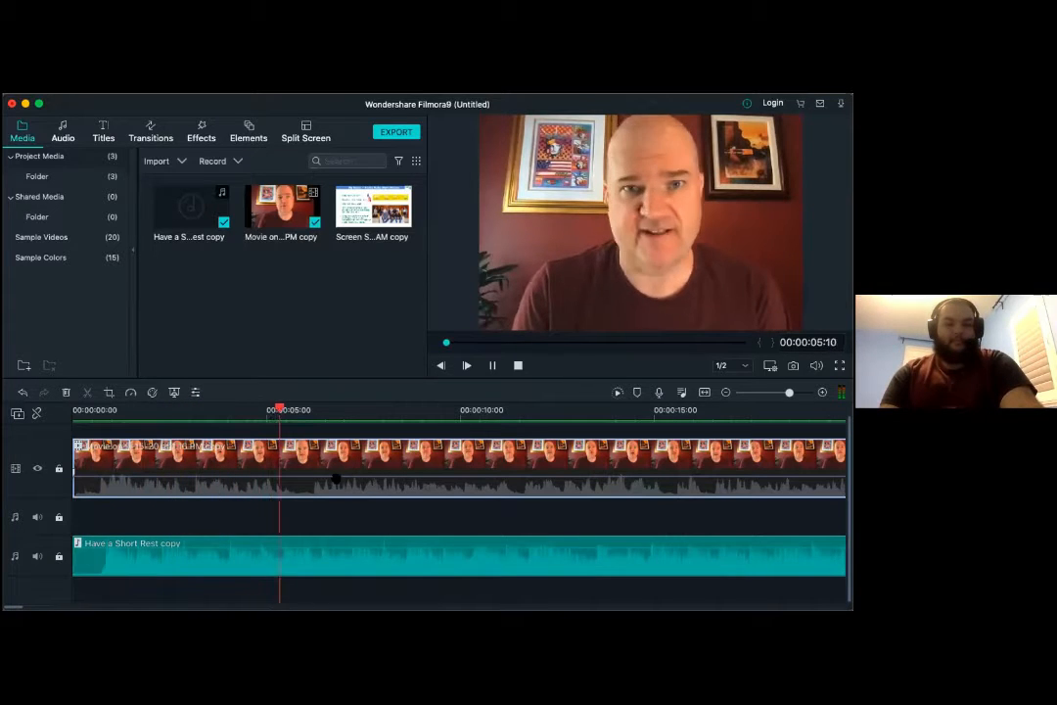
key(space)
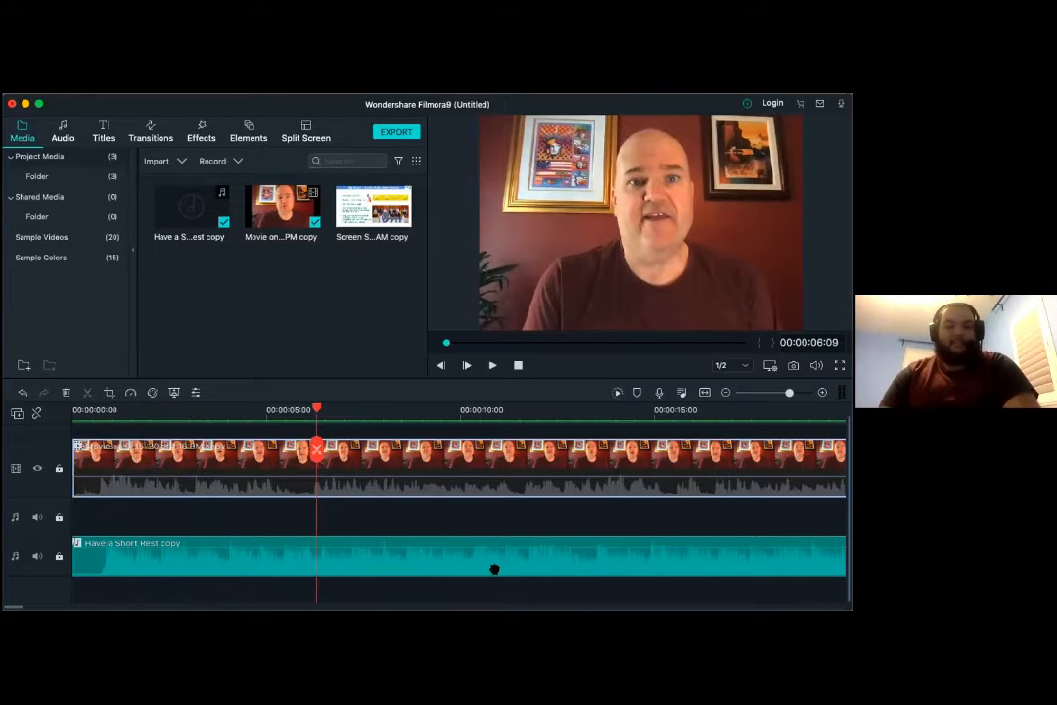
- Split the music clip at about 30 seconds and delete the part after the cut
scroll(619, 524, right, 10)
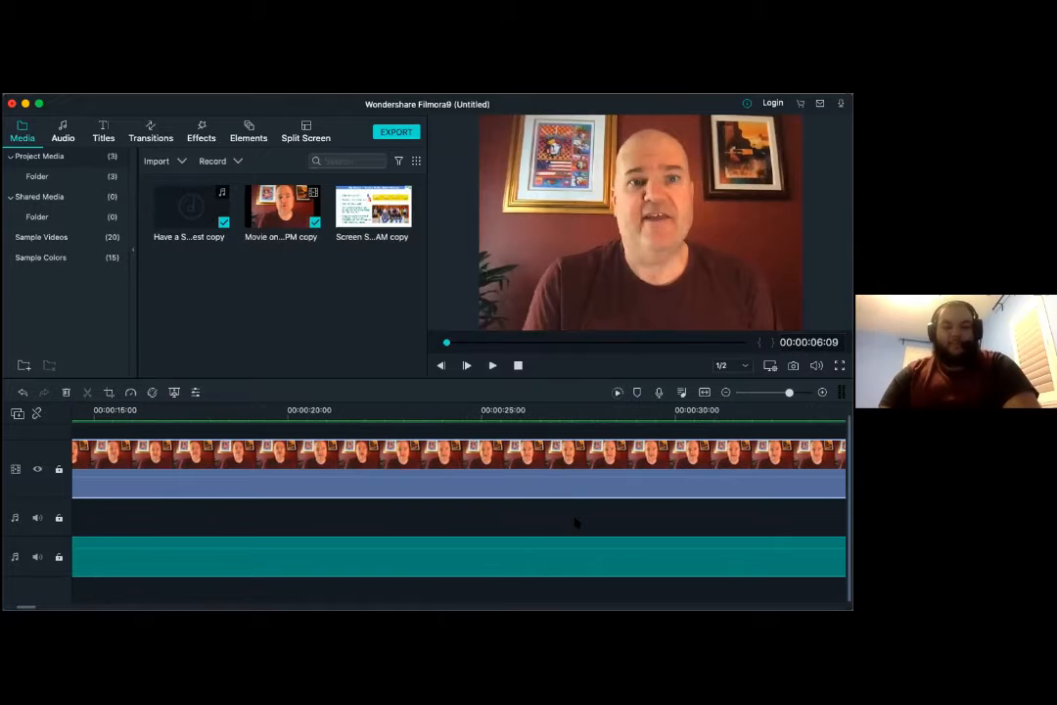
click(673, 414)
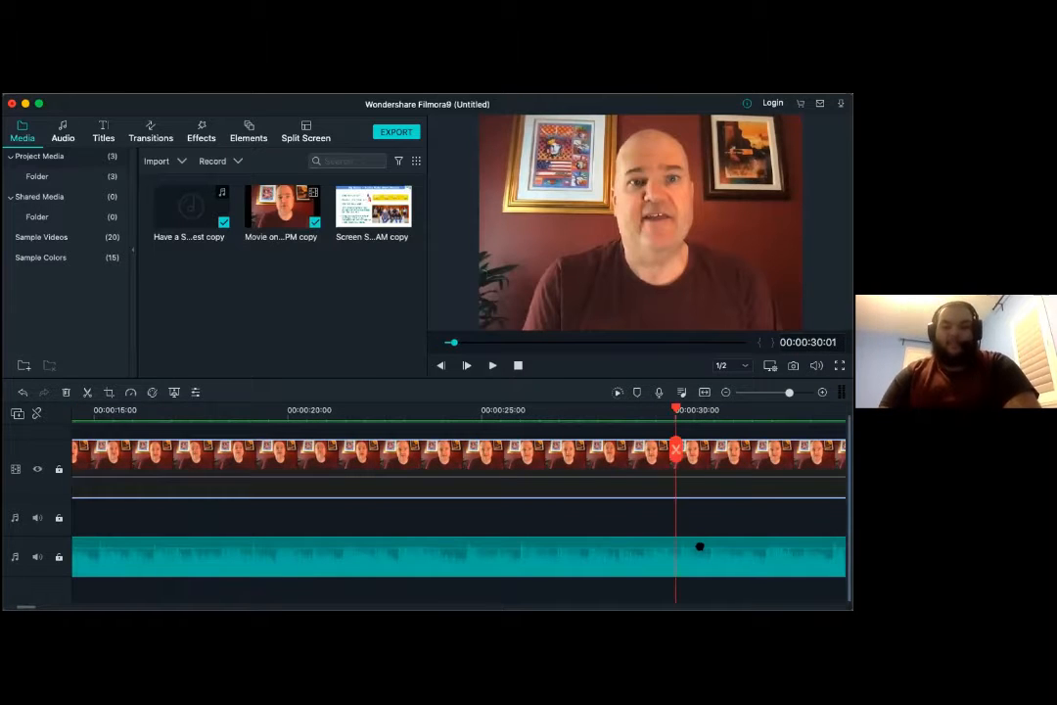
right_click(701, 554)
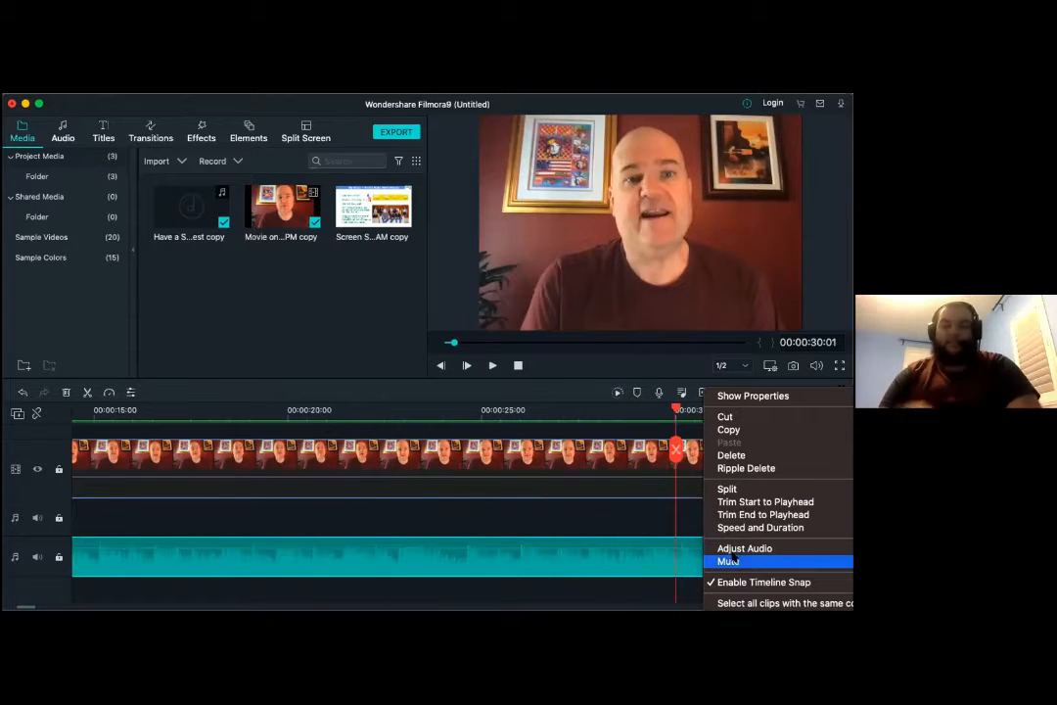
click(742, 487)
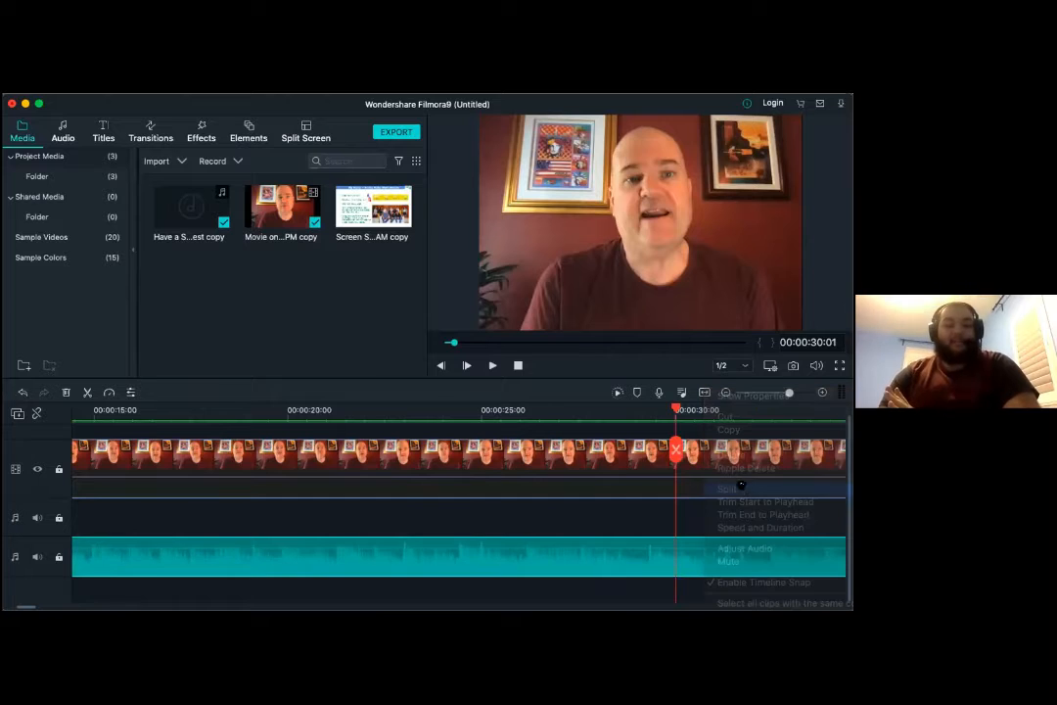
click(736, 559)
key(Delete)
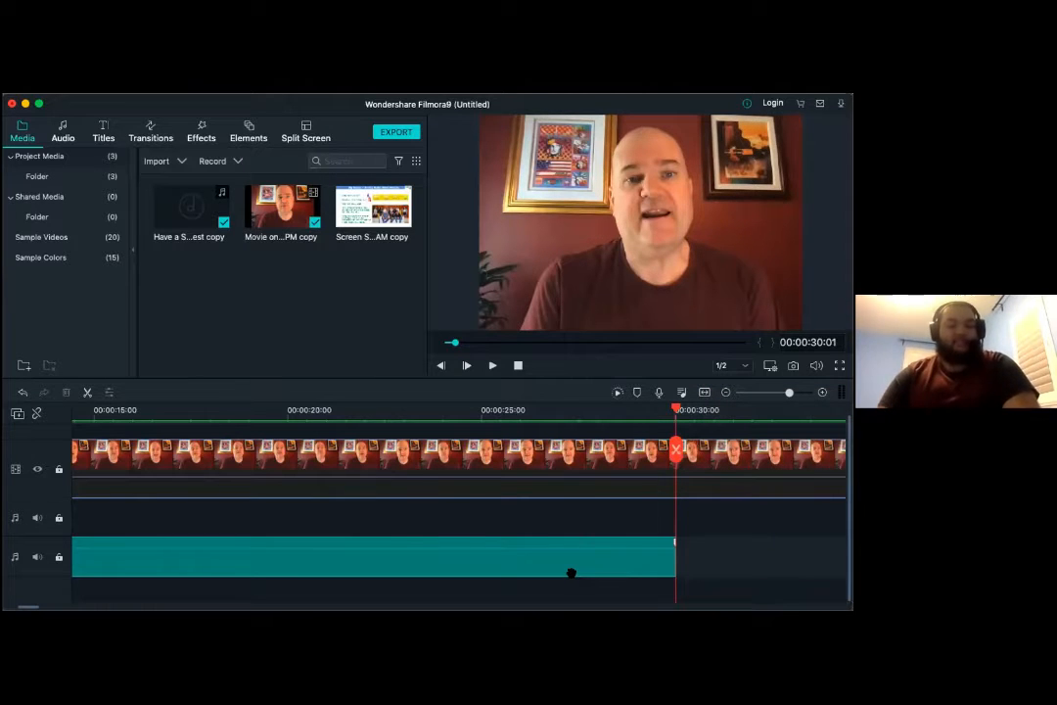
- Adjust the music clip's audio with a 1.0-second fade-in and a fade-out of about 2 seconds
right_click(590, 566)
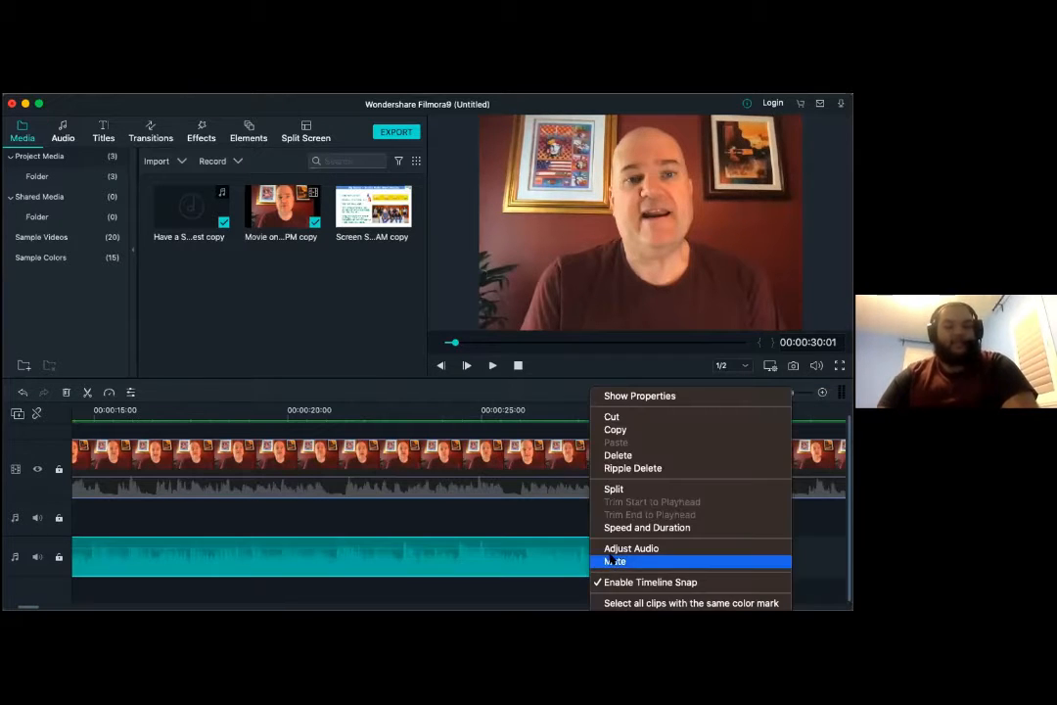
click(608, 550)
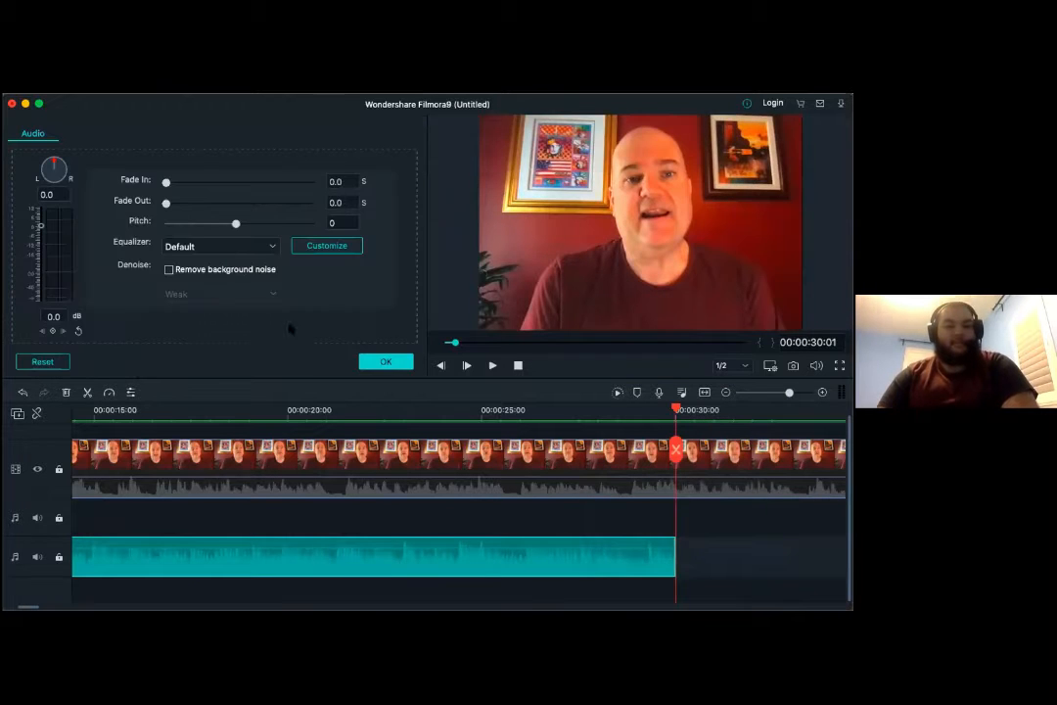
drag(166, 181, 190, 182)
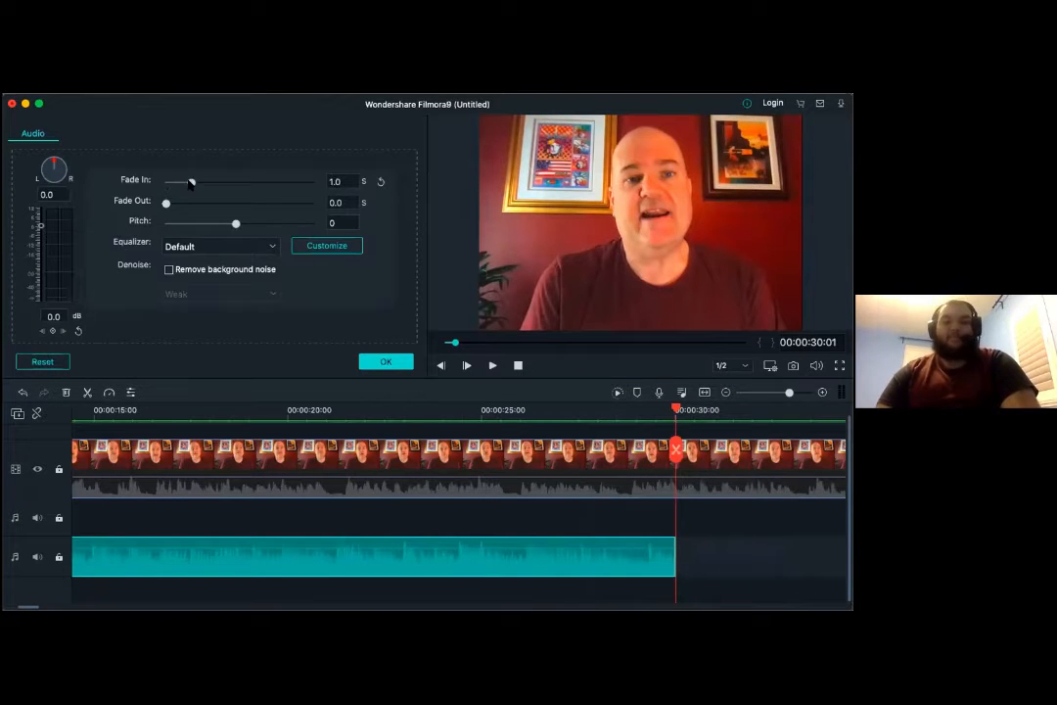
scroll(259, 592, left, 10)
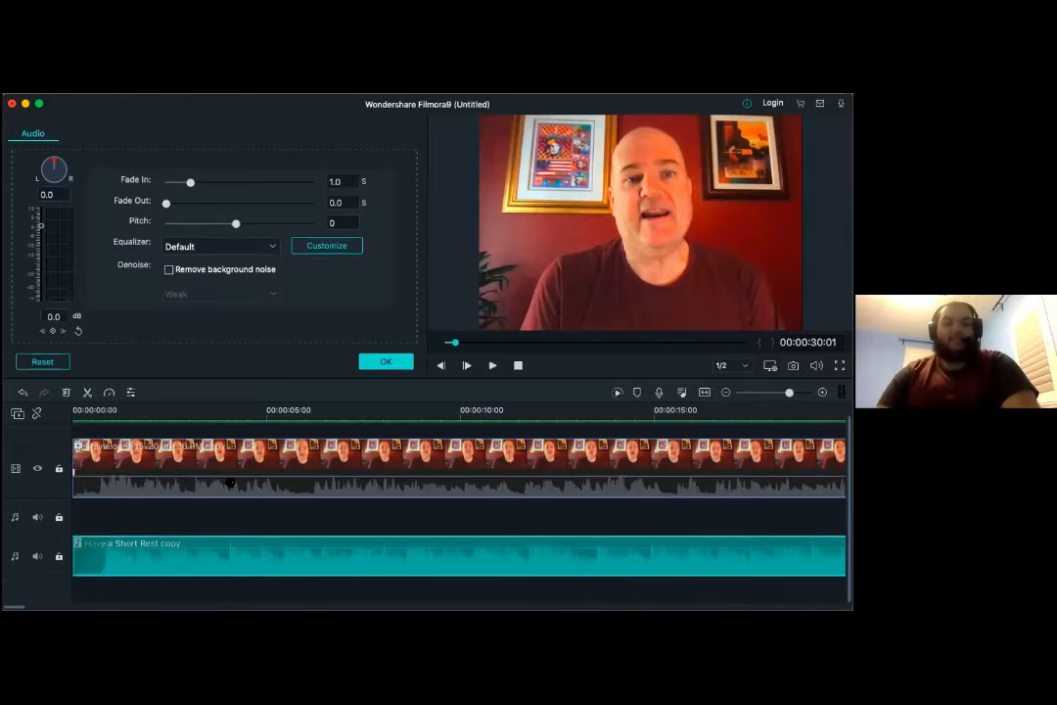
scroll(256, 589, right, 5)
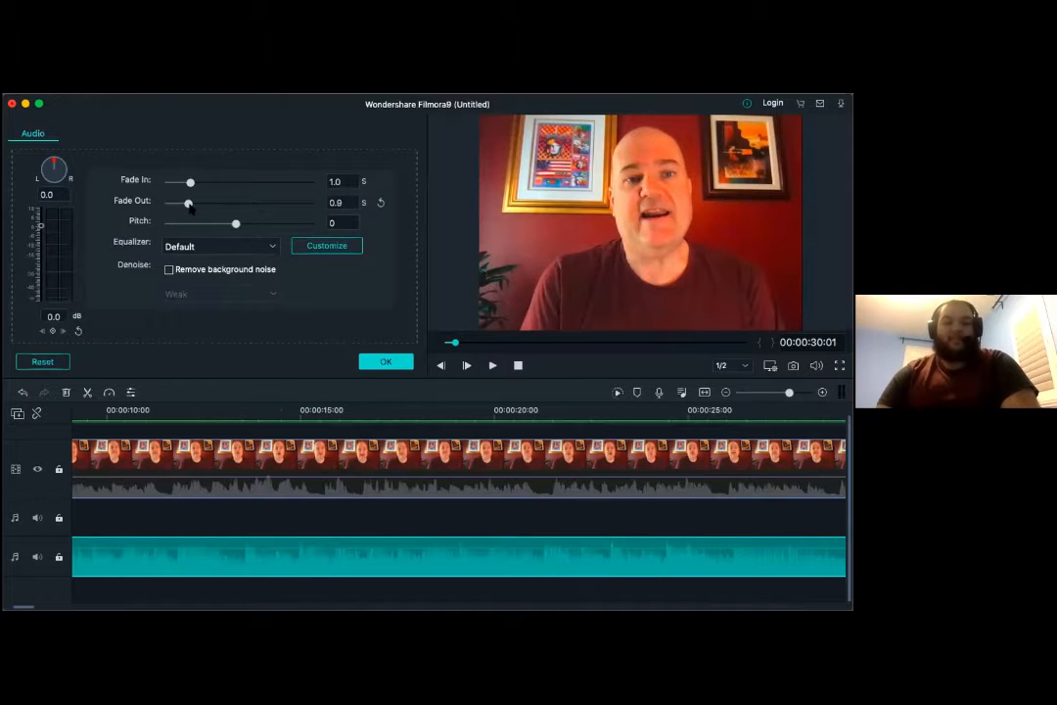
drag(166, 202, 220, 204)
click(385, 361)
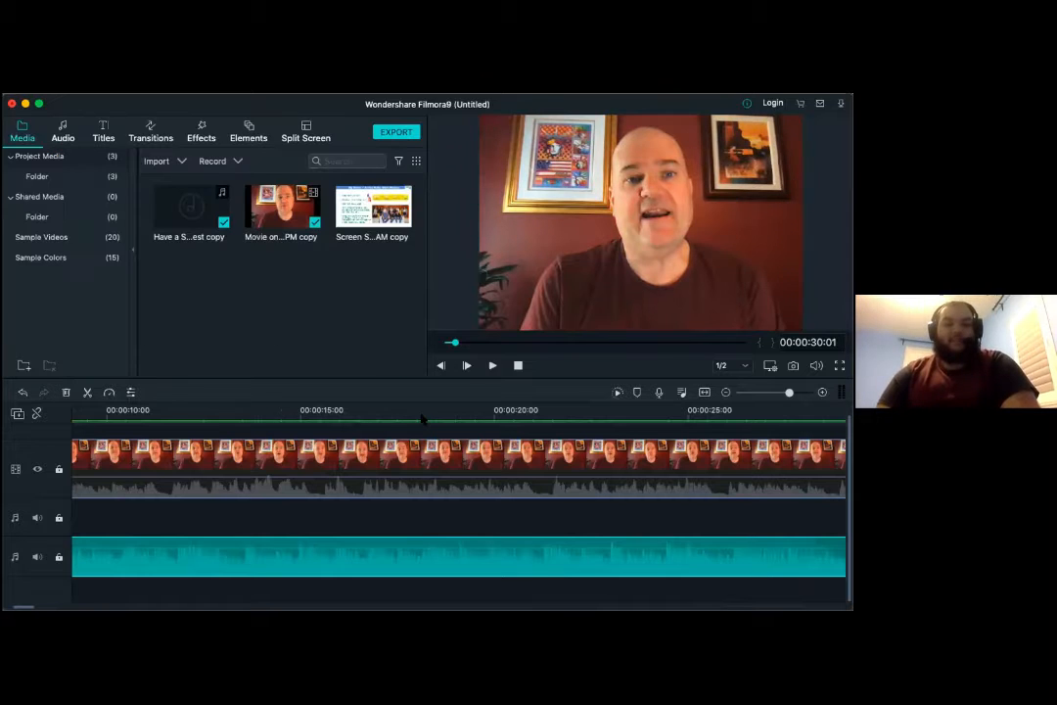
- Play the music from about 25 seconds to just past 30 seconds to check the fade-out
scroll(579, 538, right, 5)
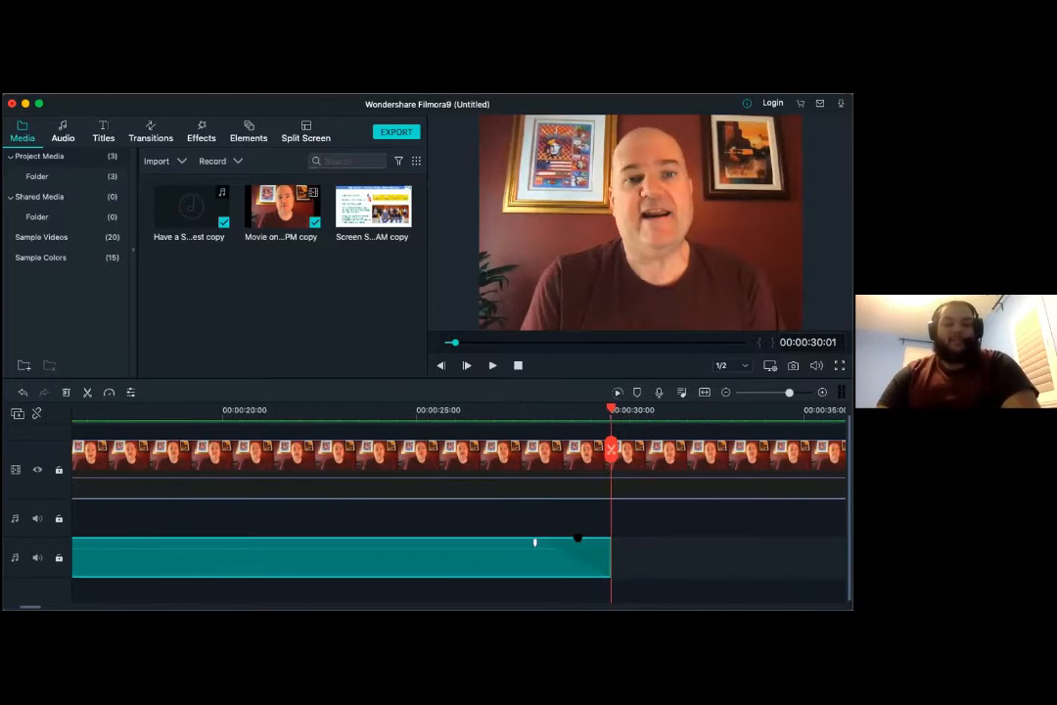
scroll(500, 543, left, 1)
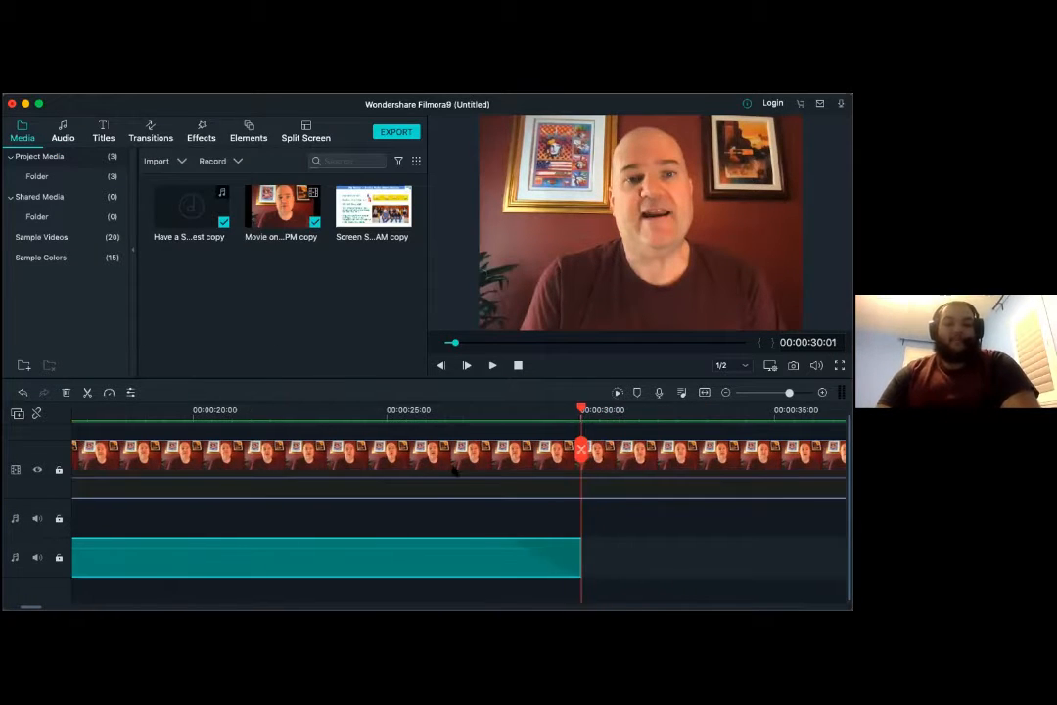
click(402, 411)
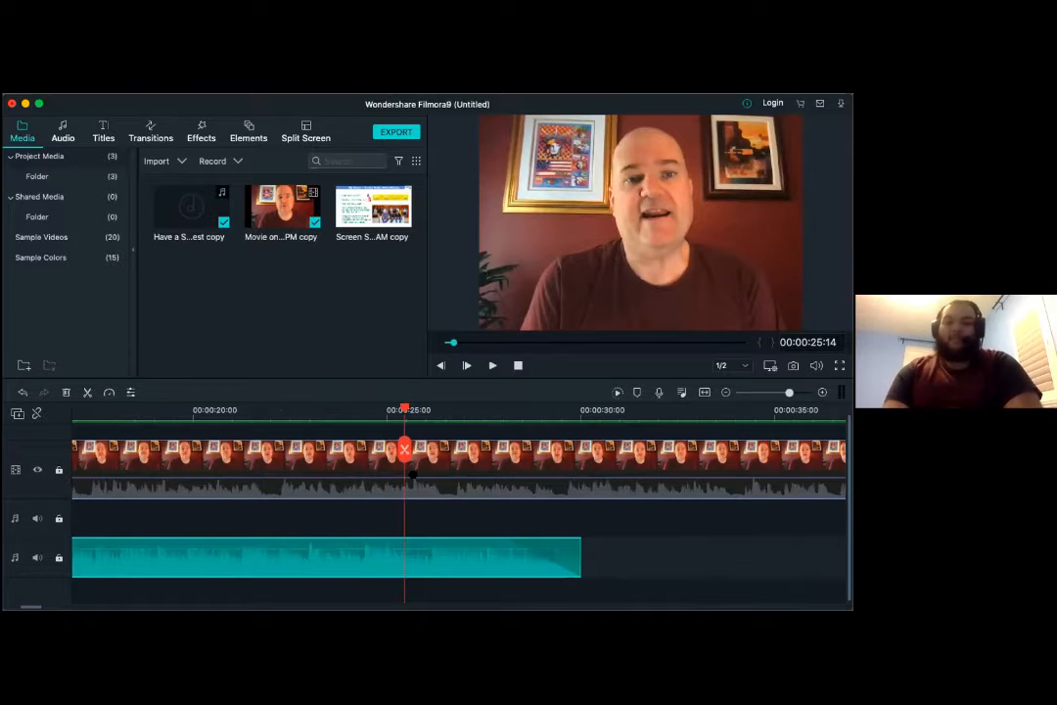
key(space)
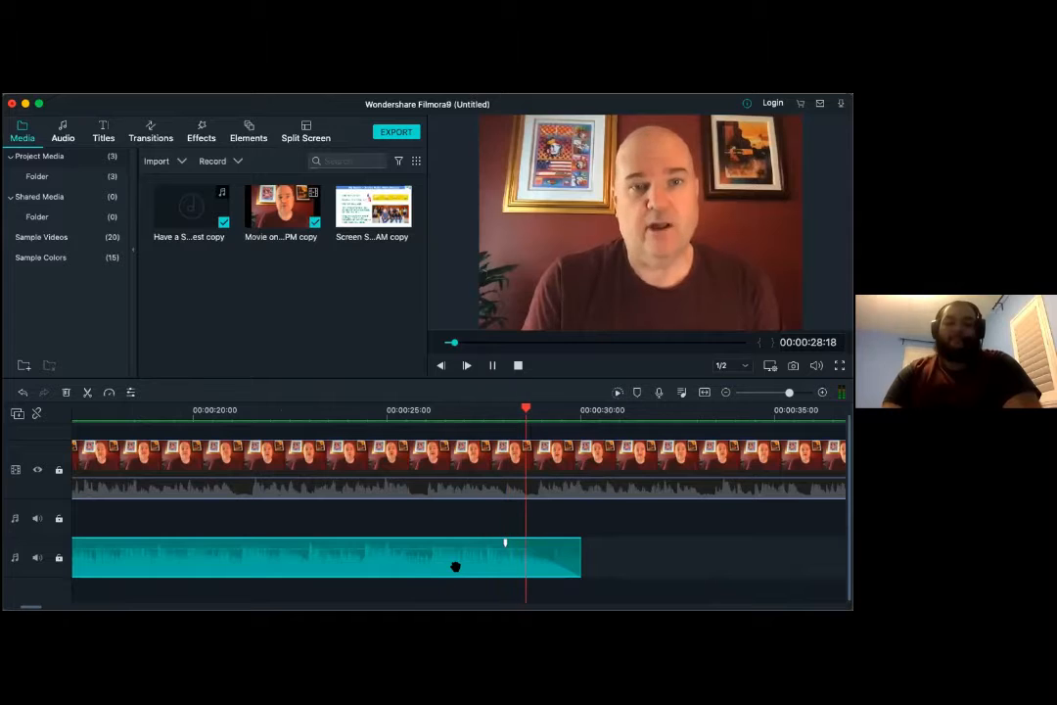
key(space)
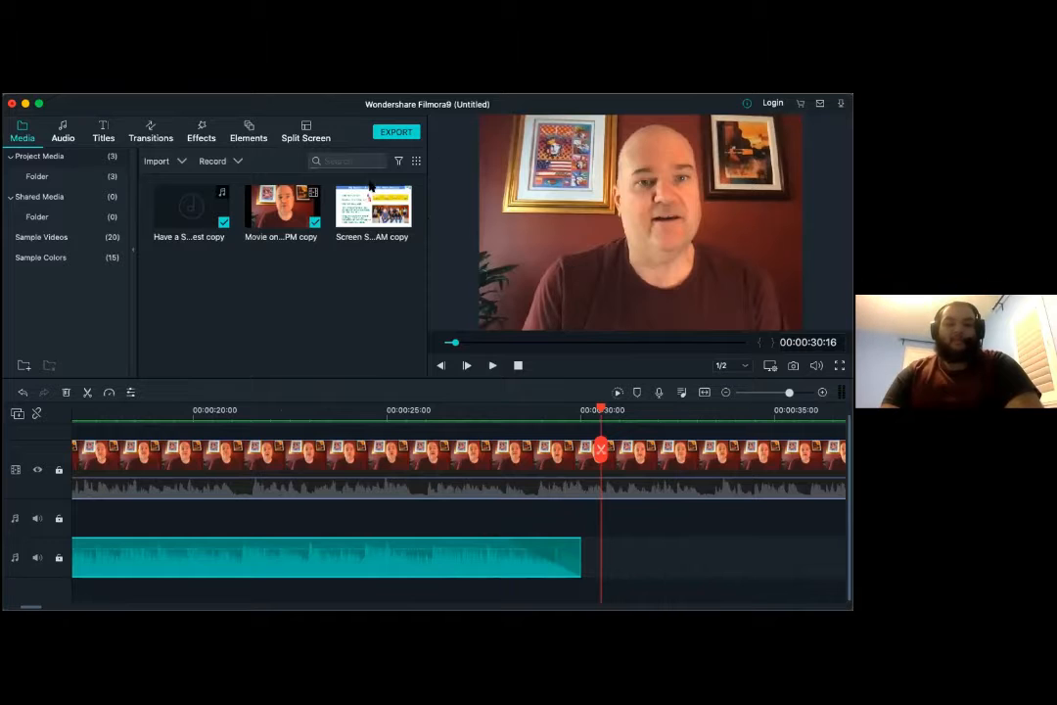
- Return to Filmora9 and overlay the Philippines flag image from the shared media folder above the video at about 10 seconds, previewing it
scroll(294, 504, left, 10)
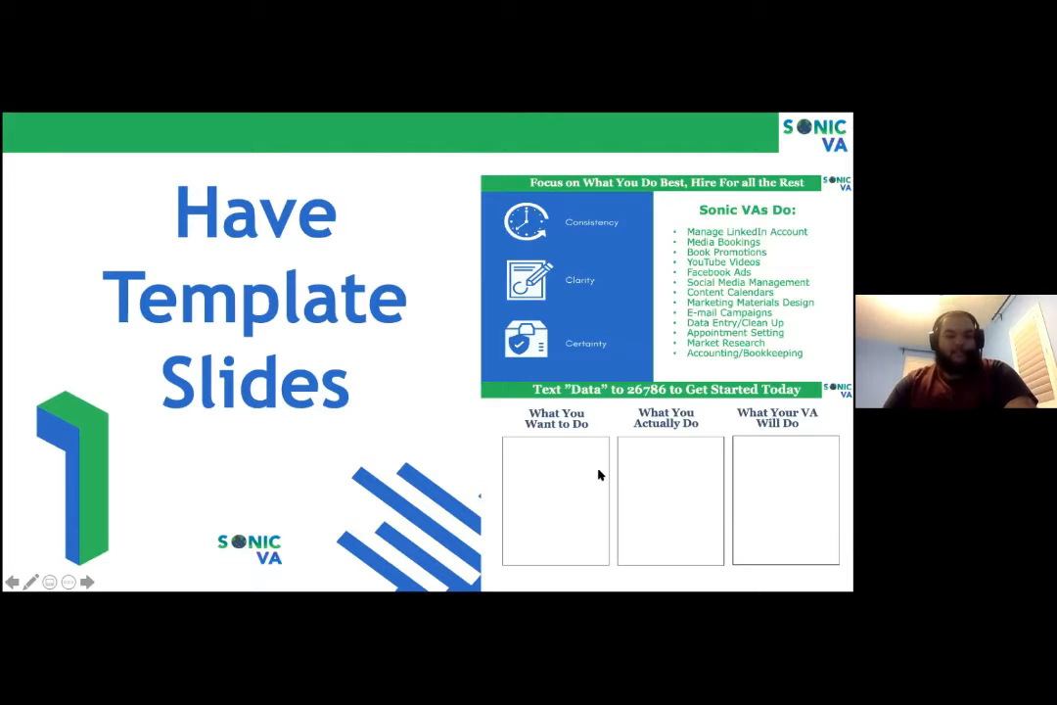
key(super+Tab)
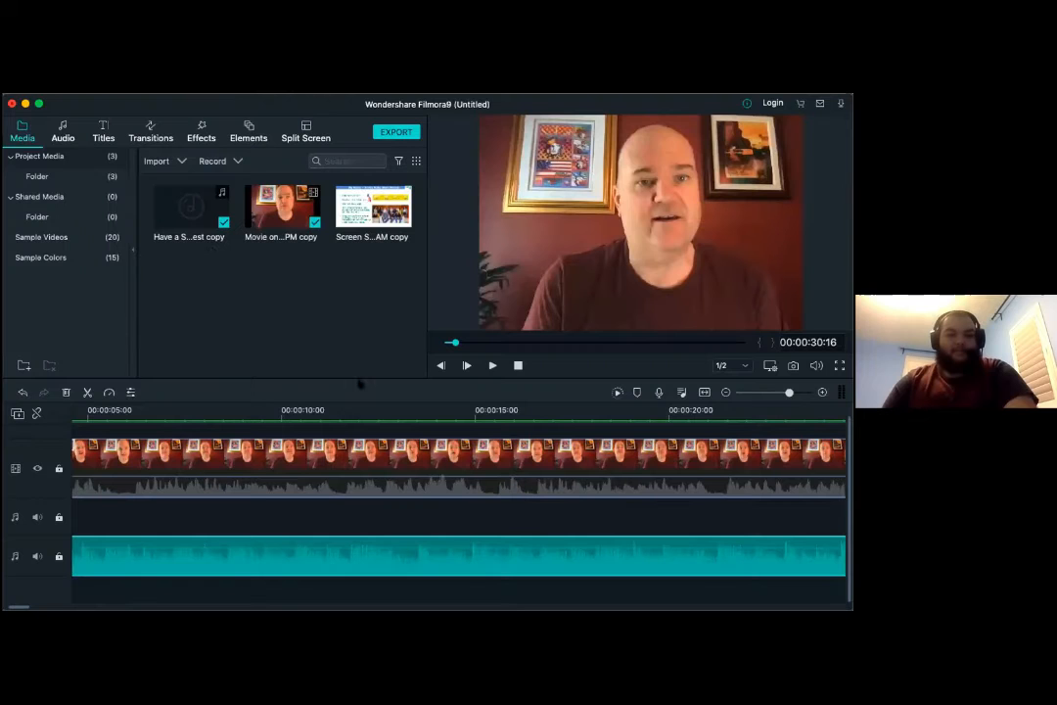
click(39, 217)
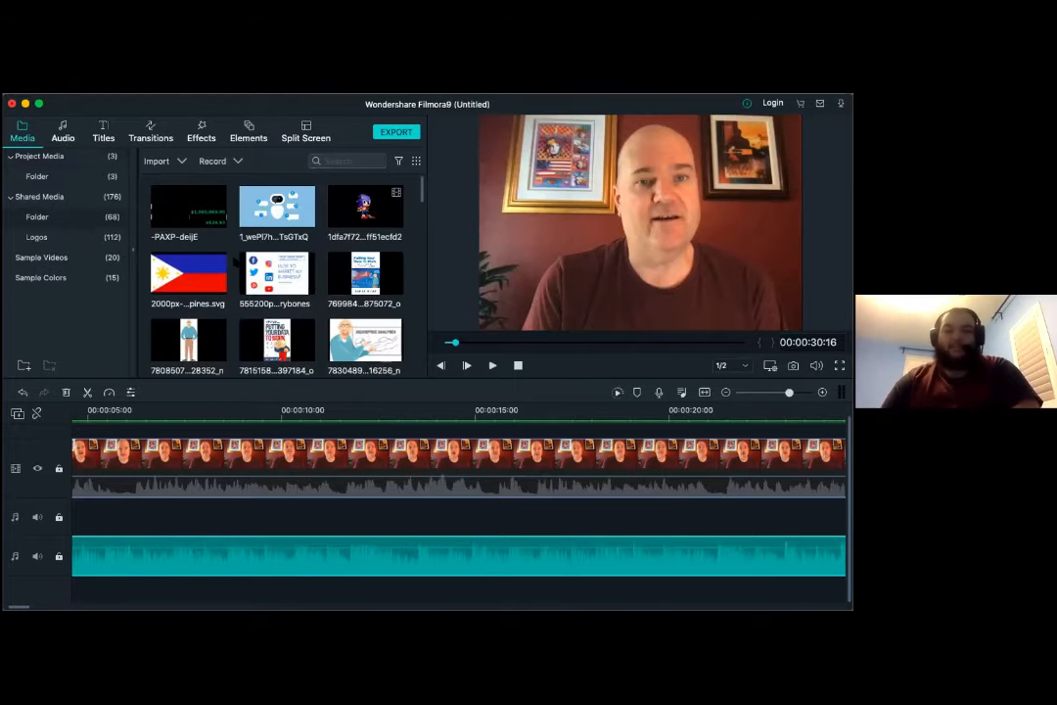
drag(271, 432, 272, 432)
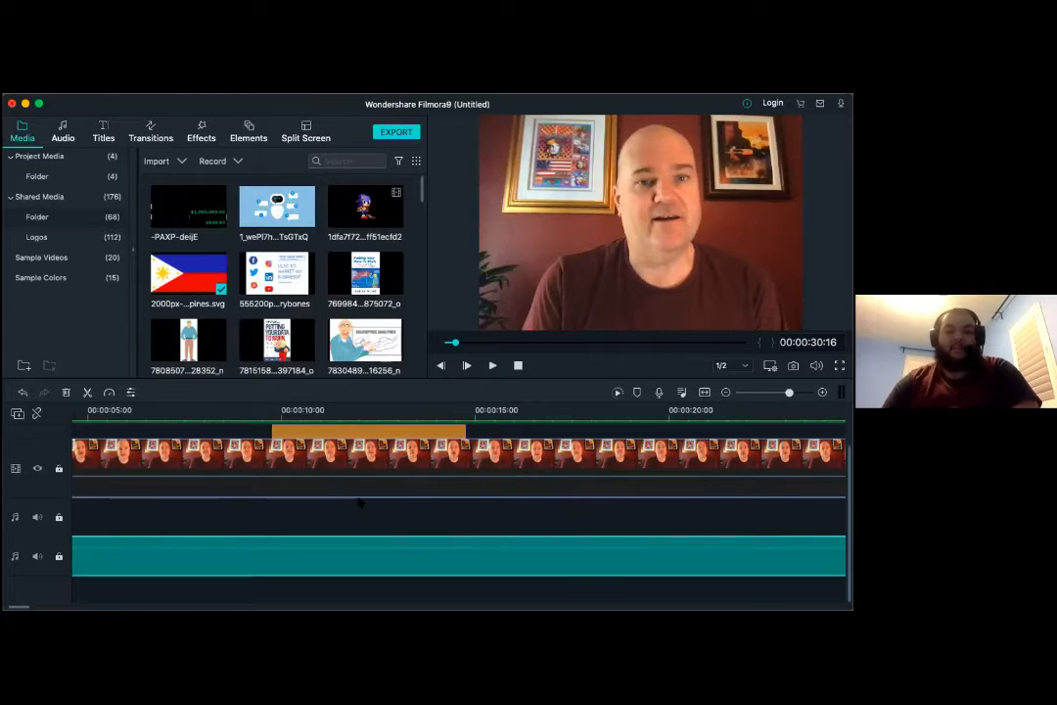
click(297, 412)
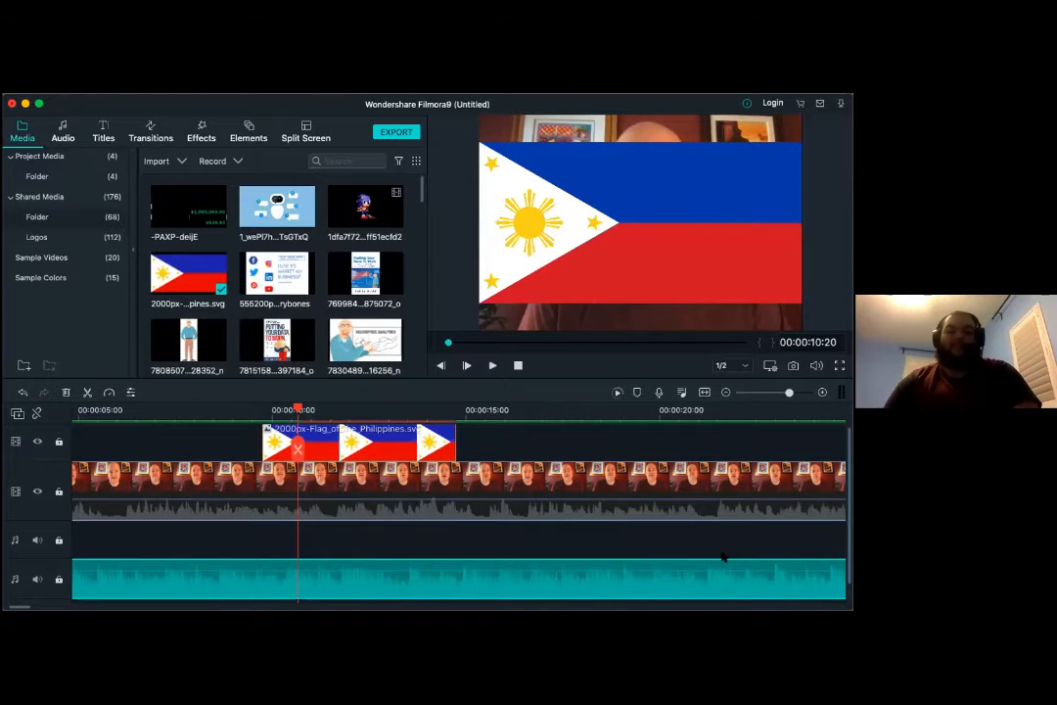
- Switch to the slide show and advance to the "Put Some Sizzle In It" slide
key(super+Tab)
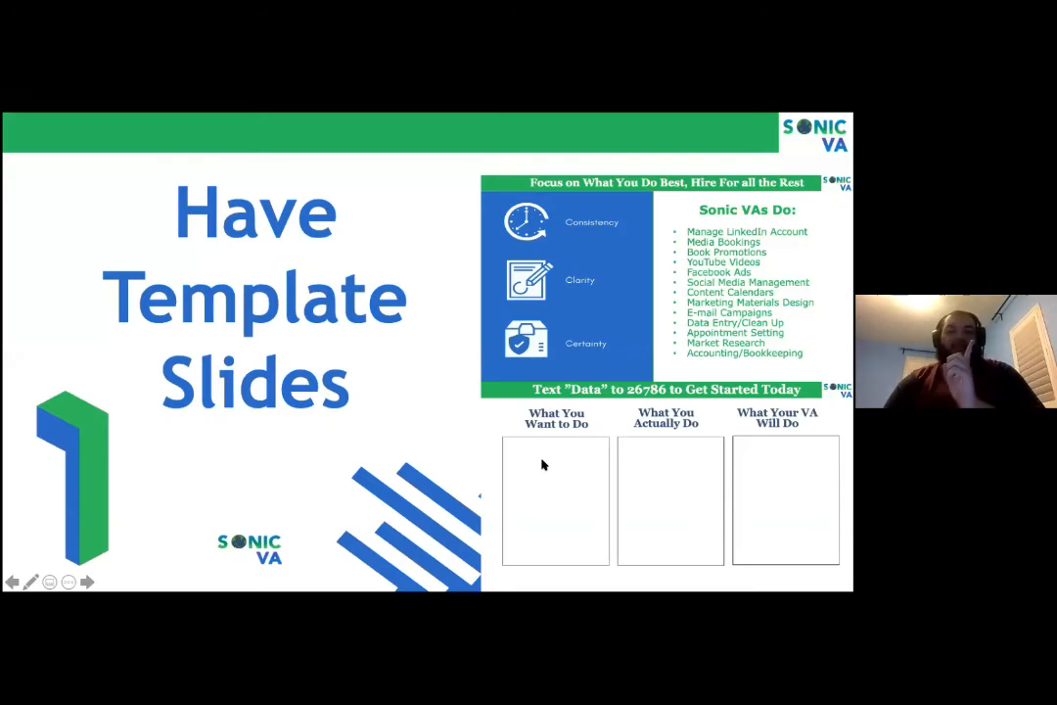
click(87, 582)
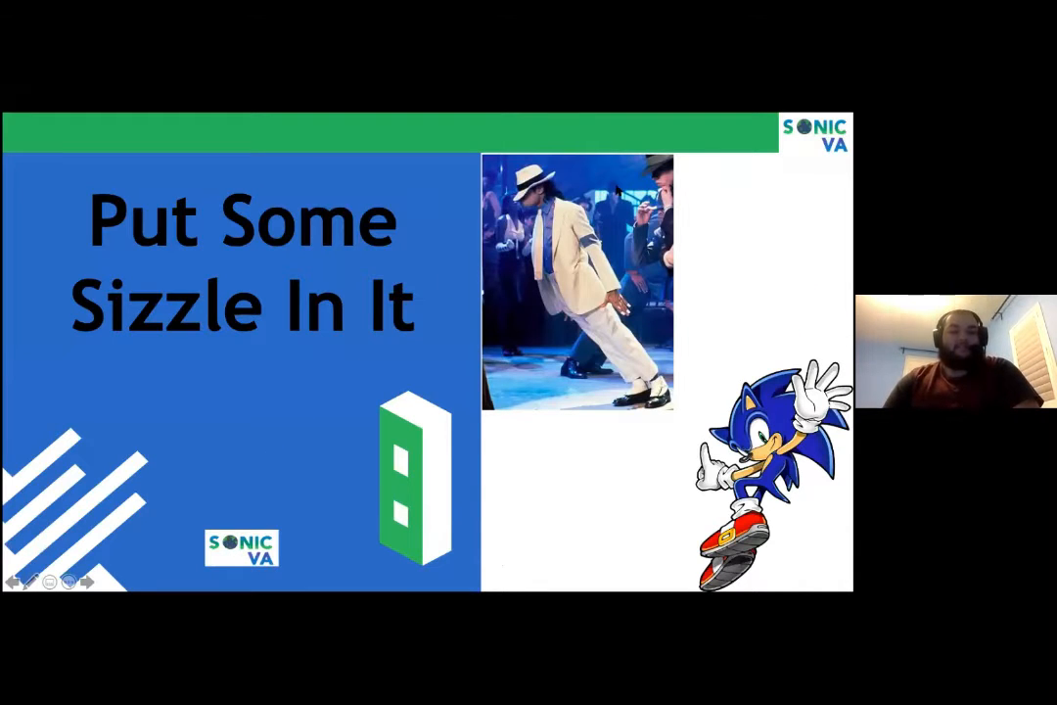
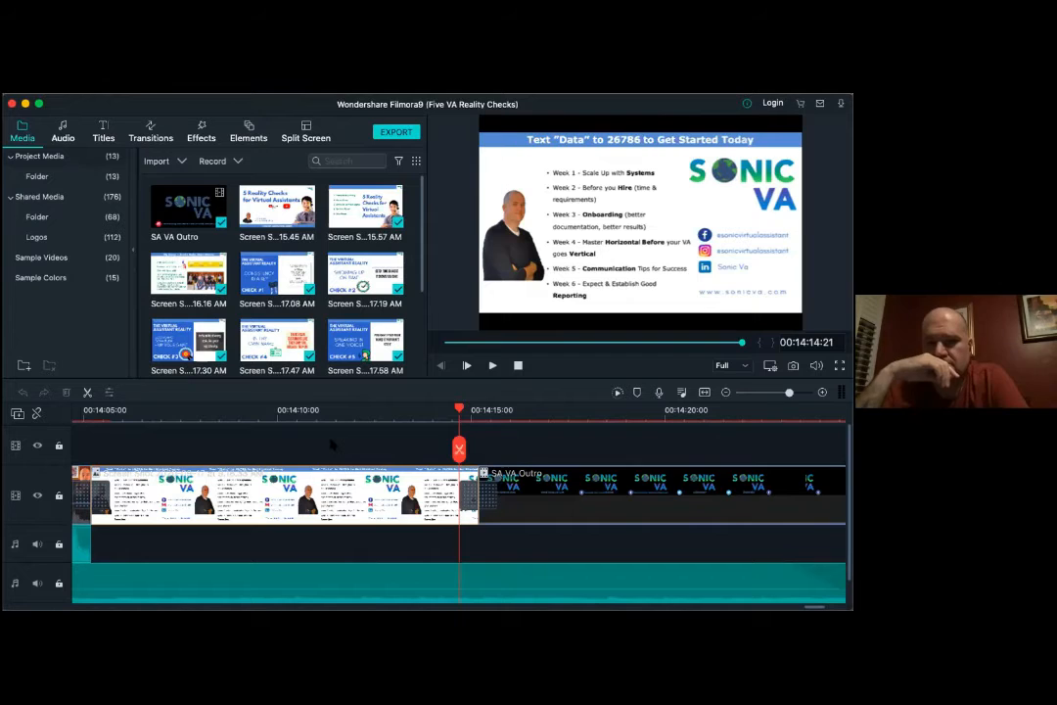
- Preview the comment-request title near the end of the Five VA Reality Checks timeline, at 00:13:28:00
scroll(331, 446, left, 5)
scroll(331, 445, left, 15)
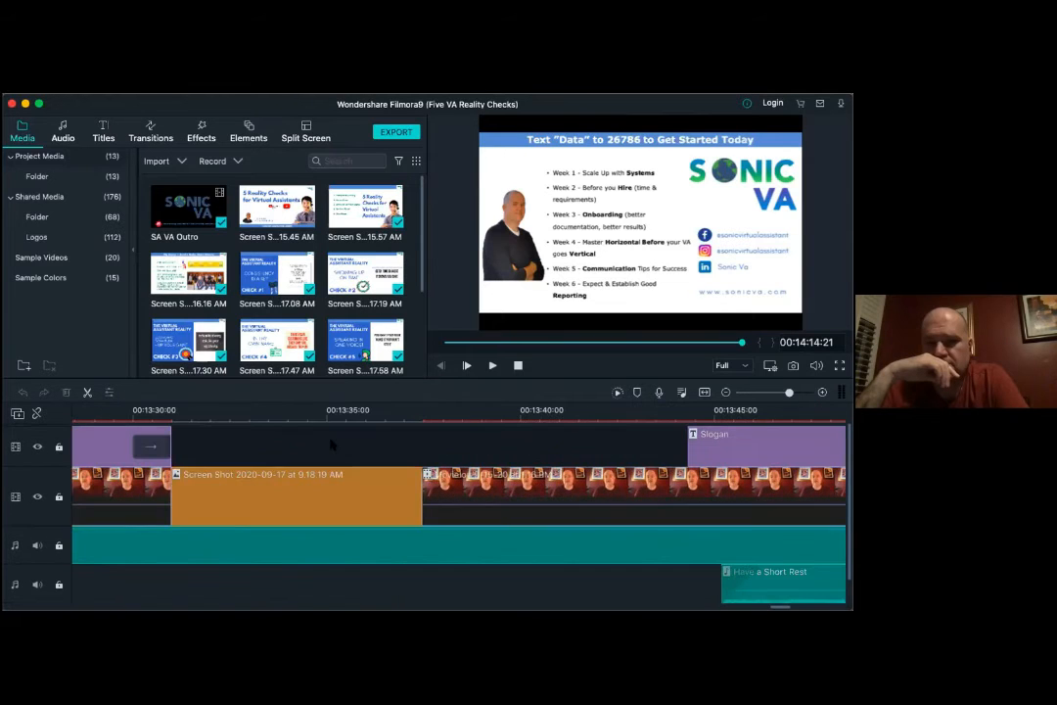
scroll(331, 445, left, 3)
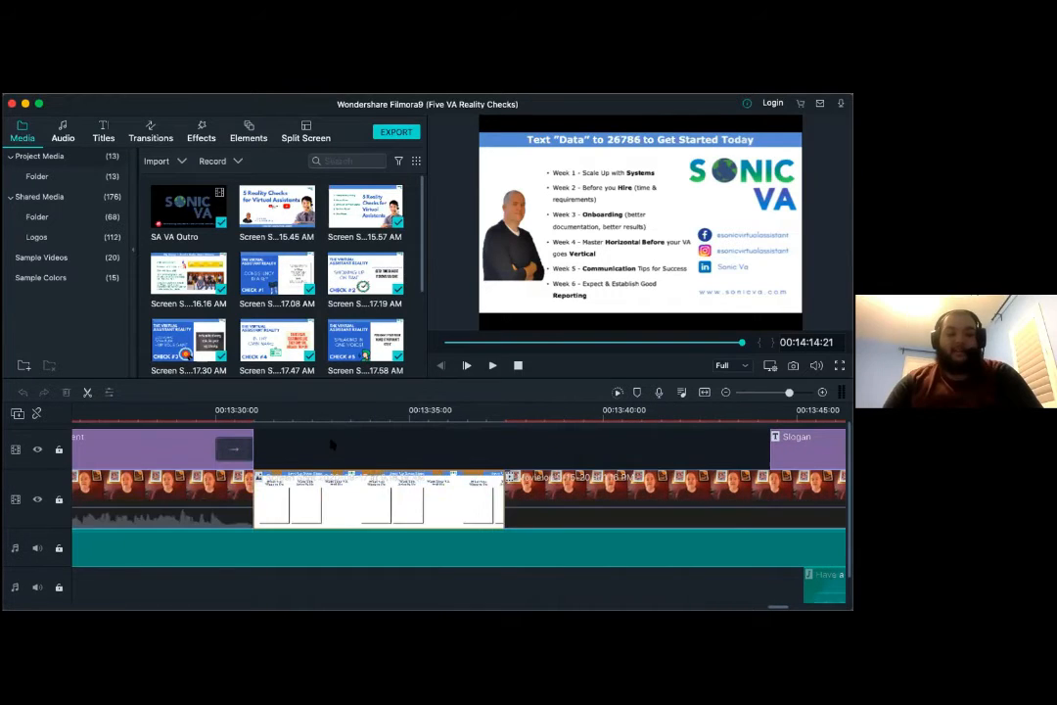
scroll(332, 444, left, 7)
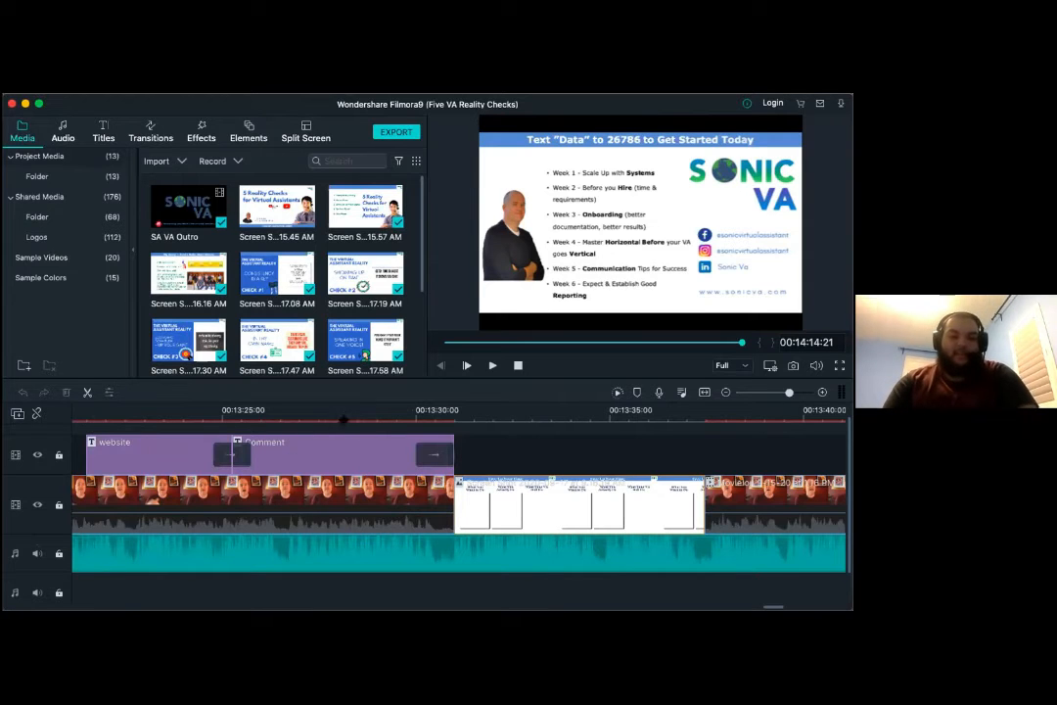
click(337, 449)
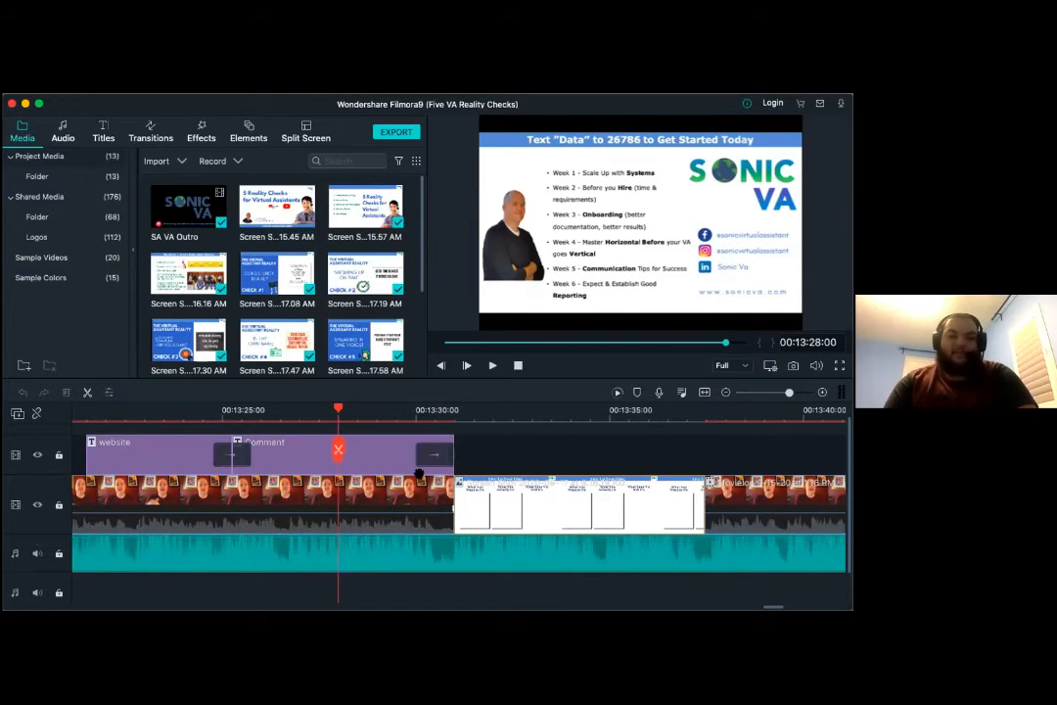
scroll(419, 474, left, 5)
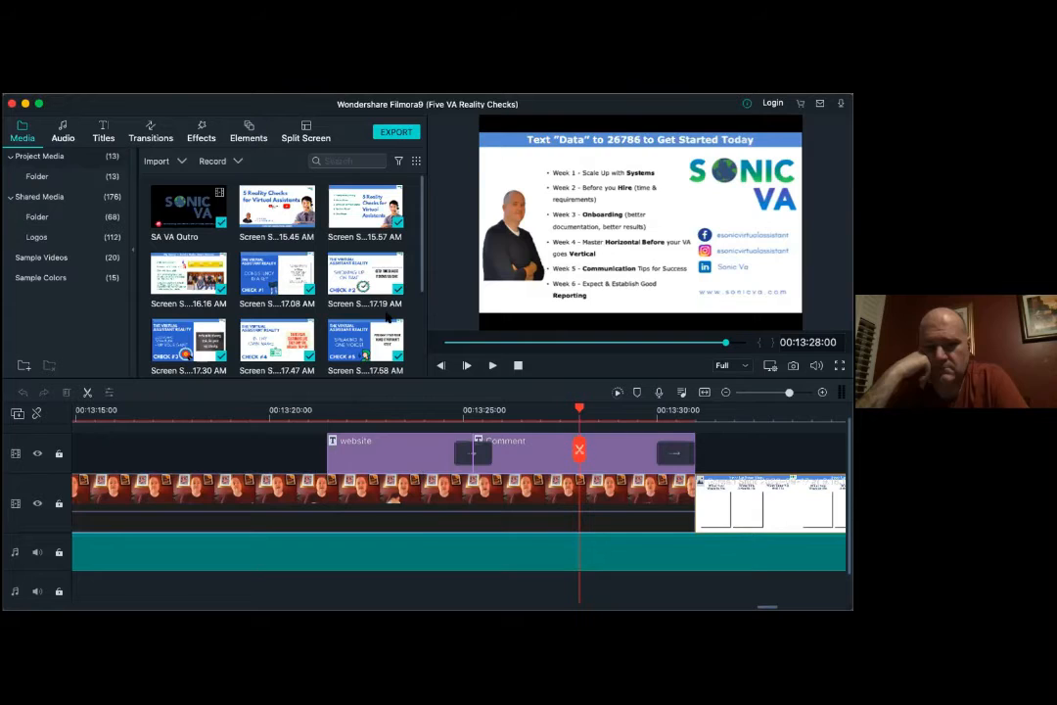
scroll(323, 448, left, 3)
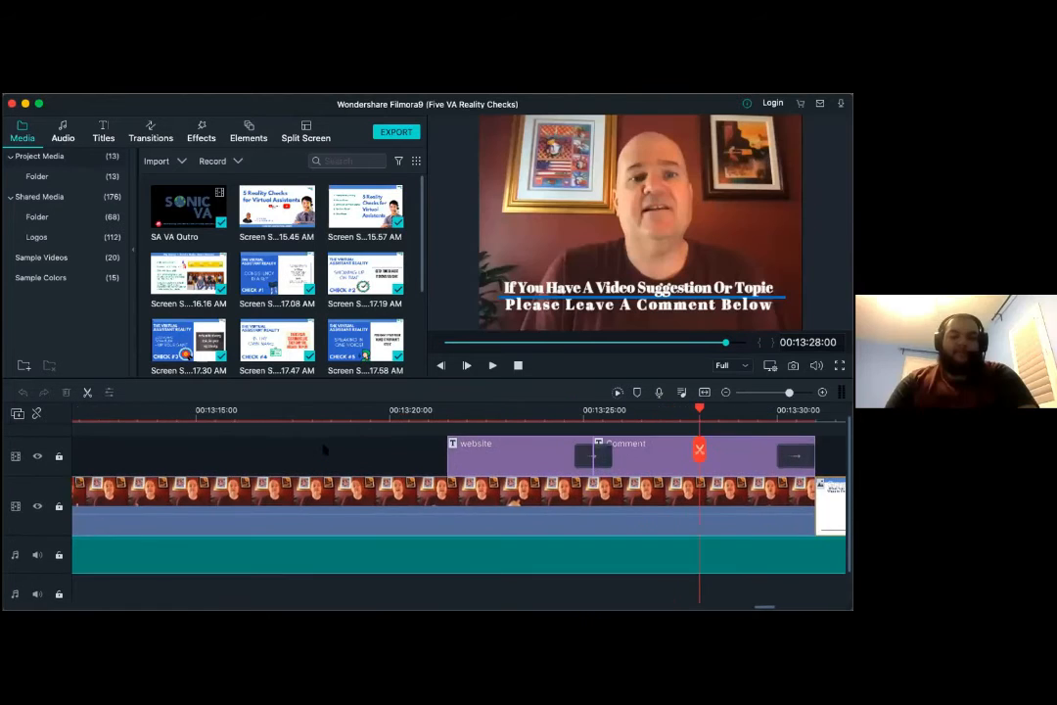
scroll(324, 448, right, 2)
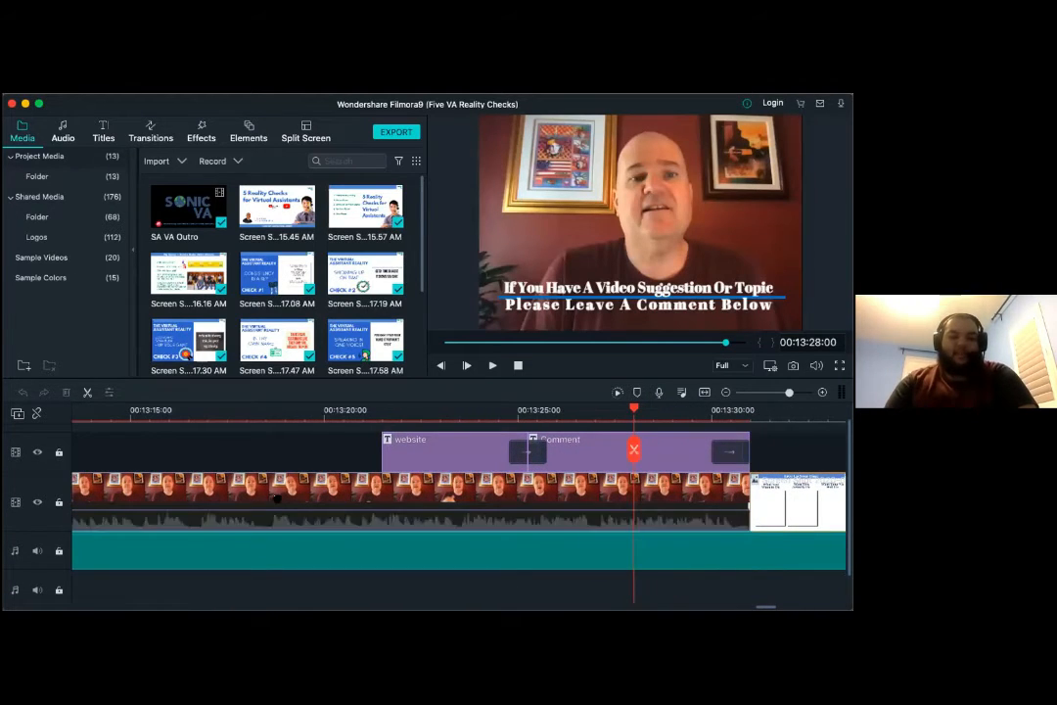
scroll(277, 497, right, 1)
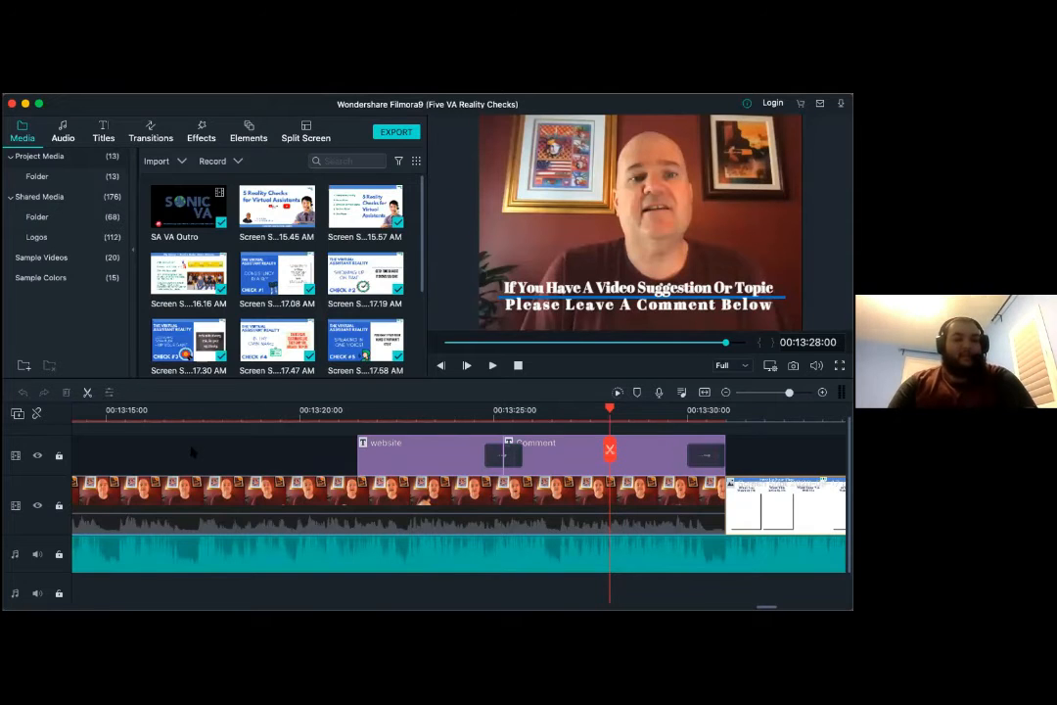
- Examine the timeline backwards from about 13:20 to 11:00, checking how slide screenshots are placed between the talking-head clips
scroll(246, 451, left, 10)
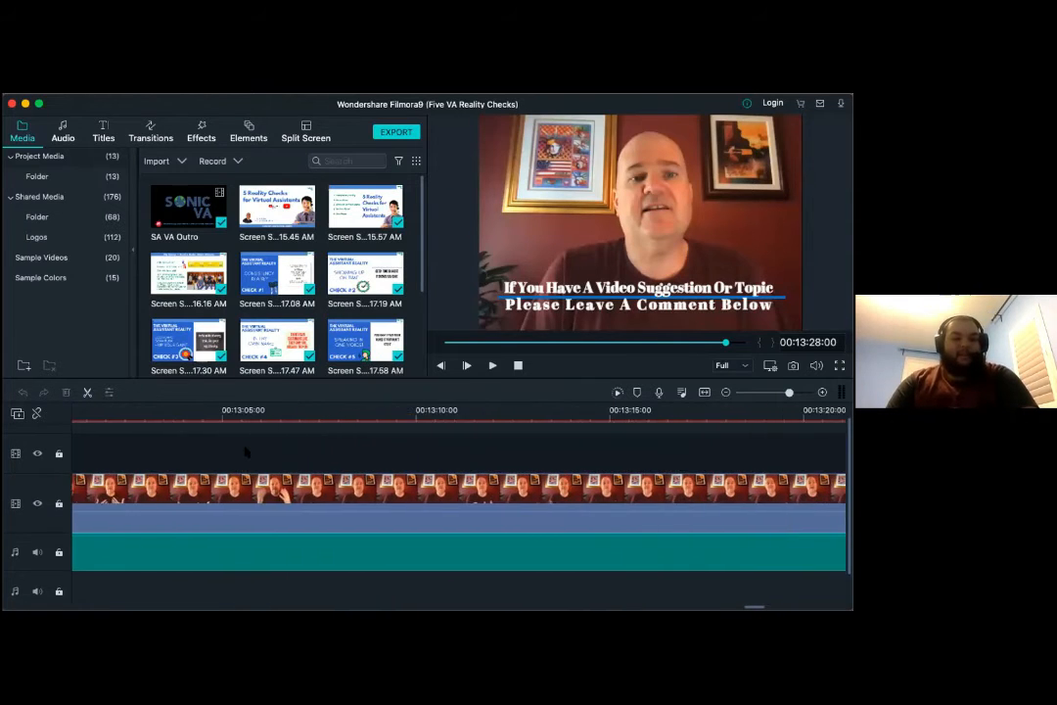
scroll(246, 452, left, 6)
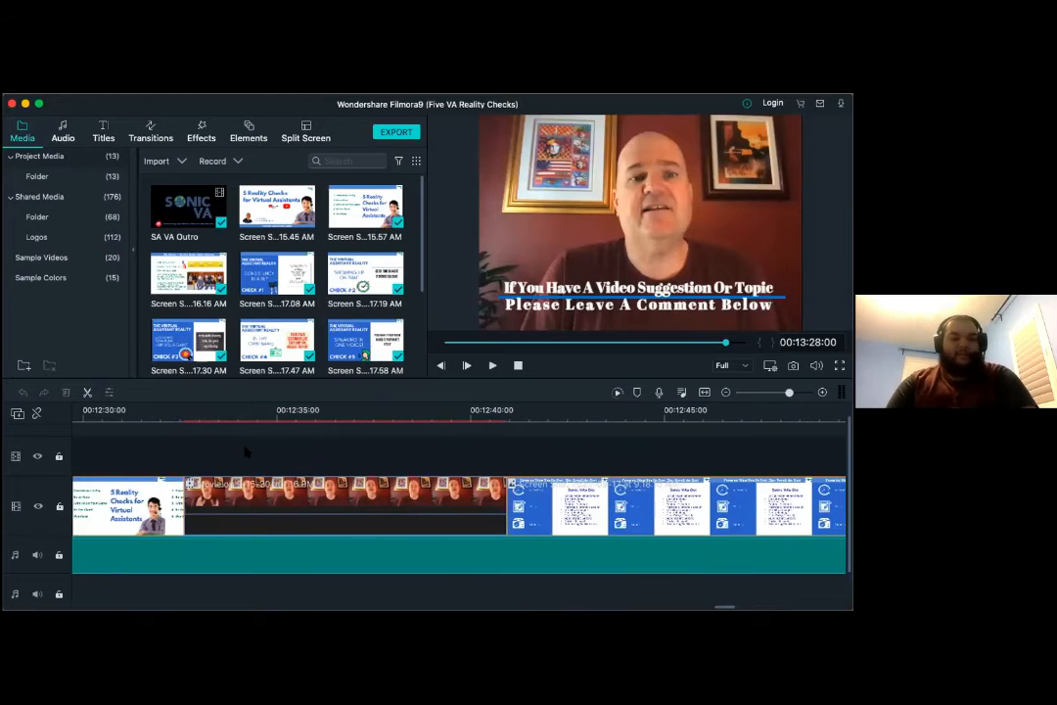
scroll(246, 452, left, 6)
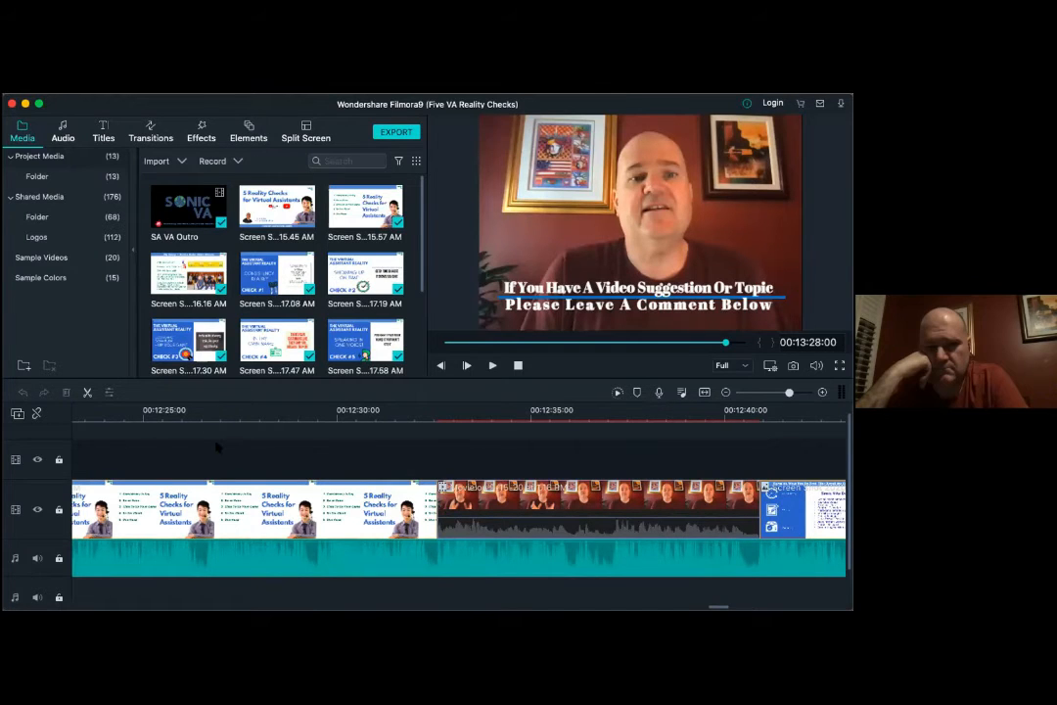
scroll(220, 448, left, 10)
scroll(217, 448, left, 4)
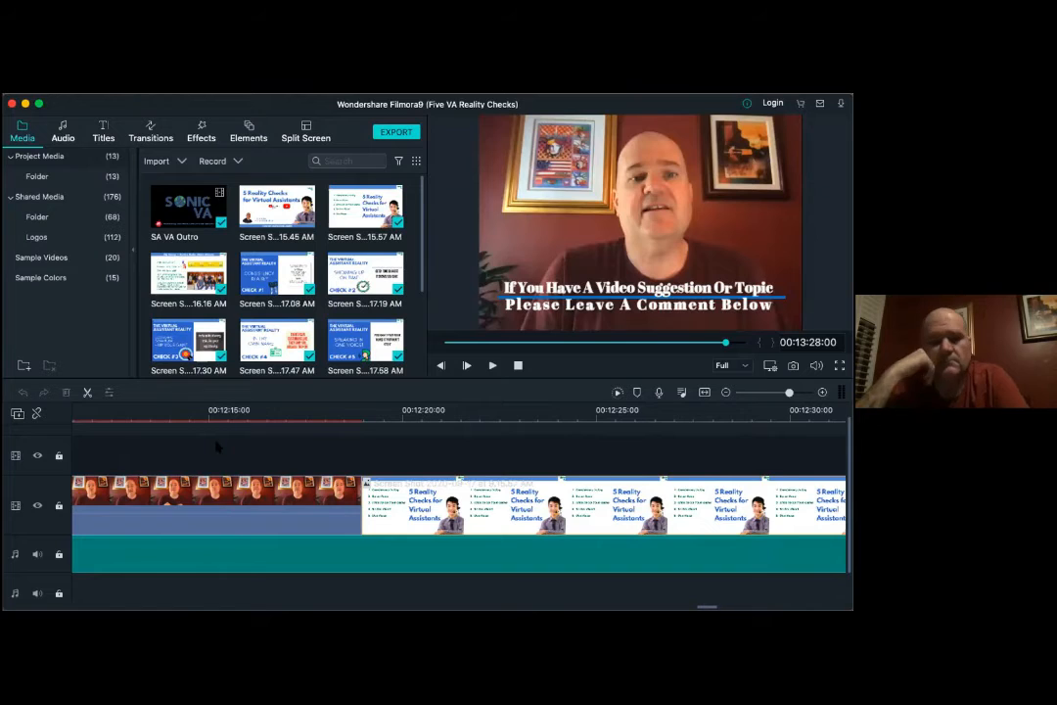
scroll(217, 447, right, 2)
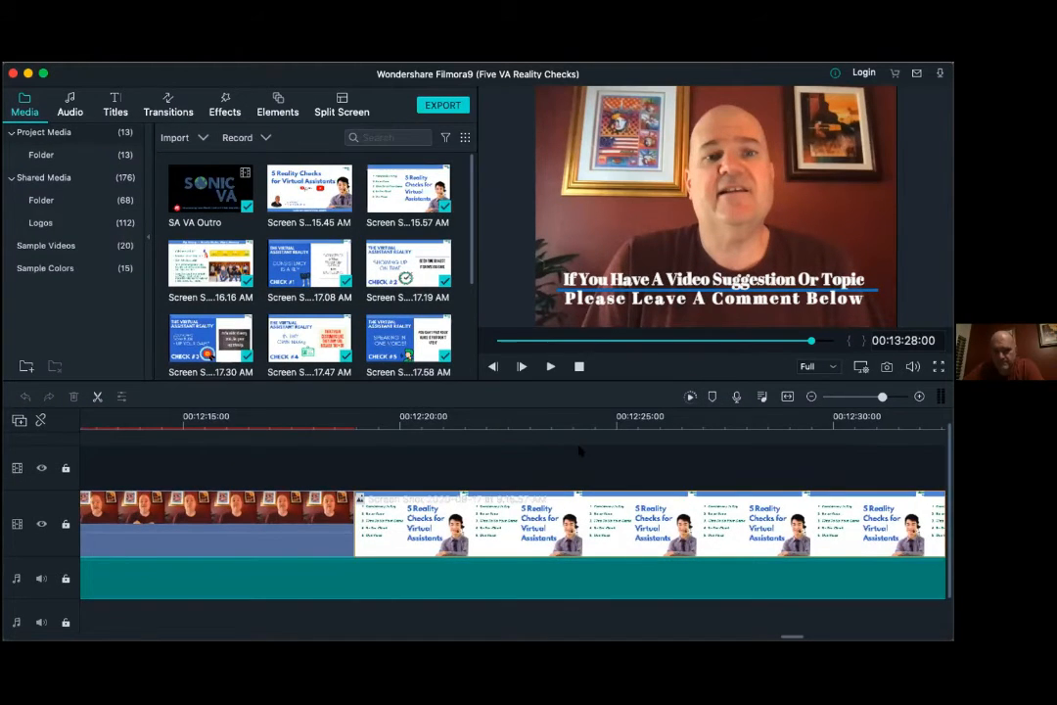
scroll(518, 438, left, 3)
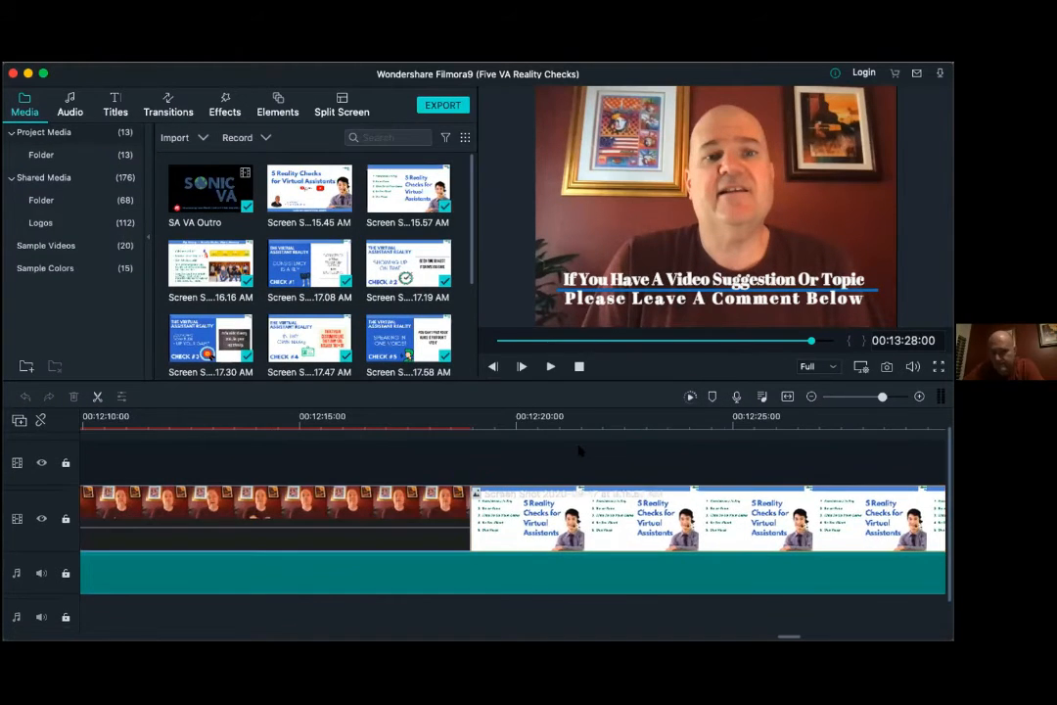
scroll(580, 450, left, 2)
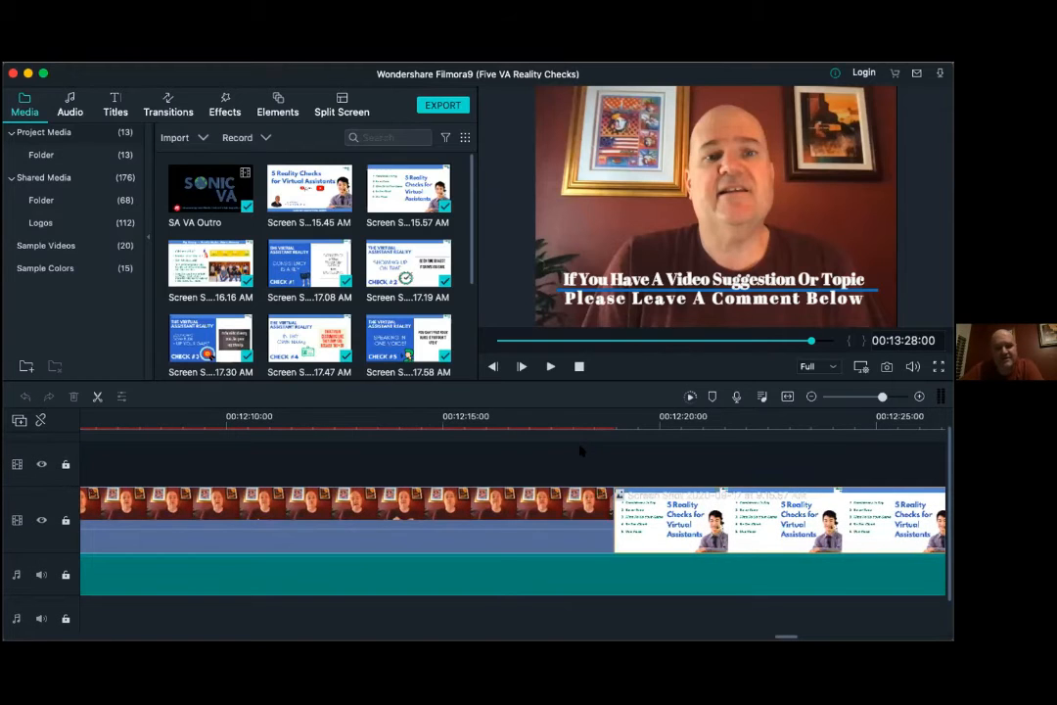
scroll(580, 450, left, 10)
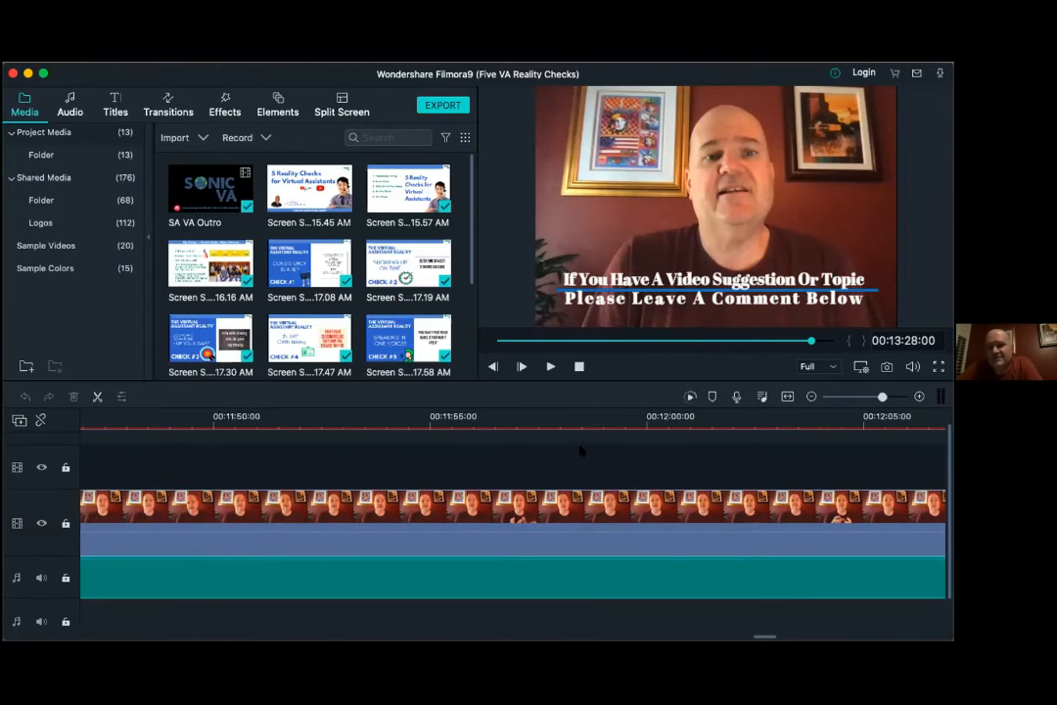
scroll(580, 450, left, 10)
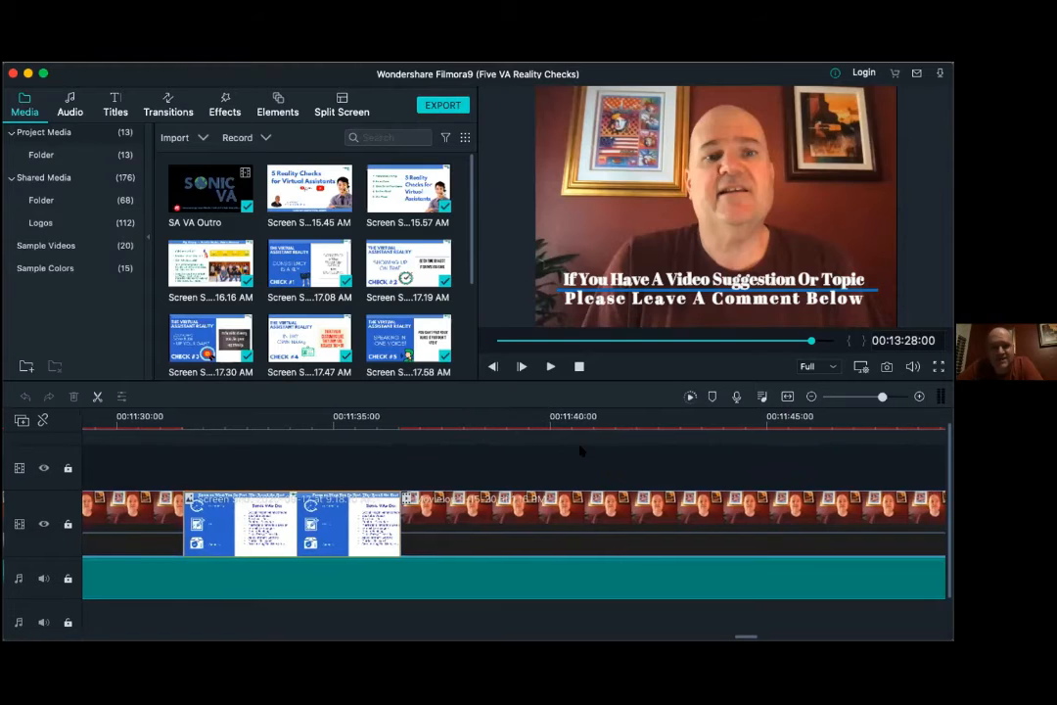
scroll(581, 450, left, 5)
scroll(580, 450, left, 15)
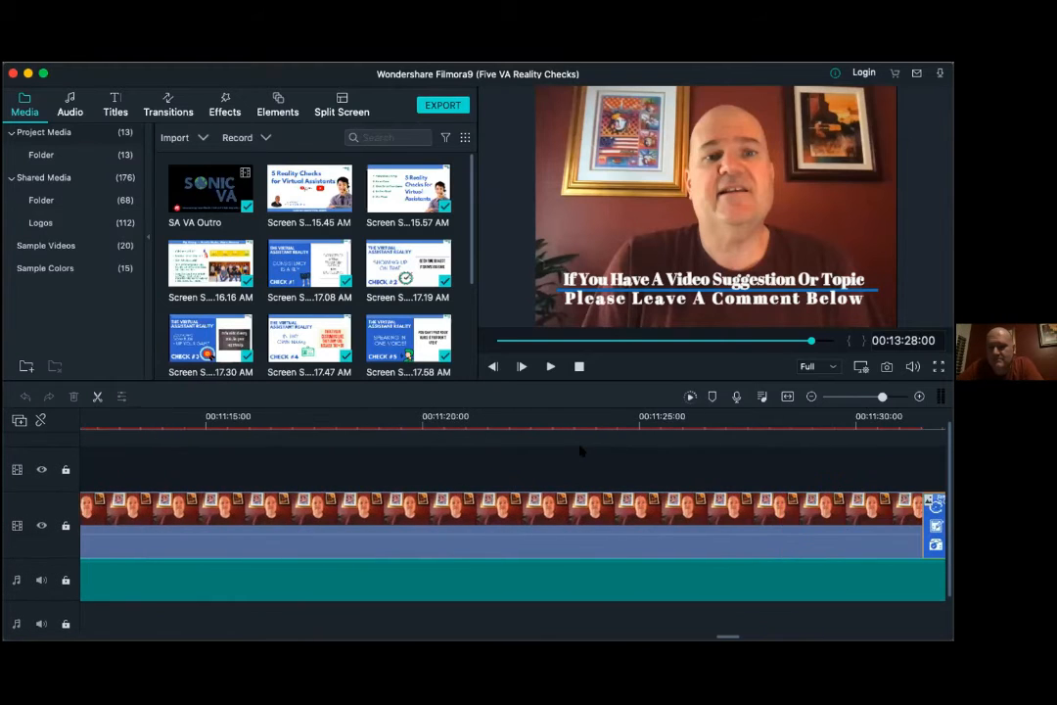
scroll(579, 458, left, 2)
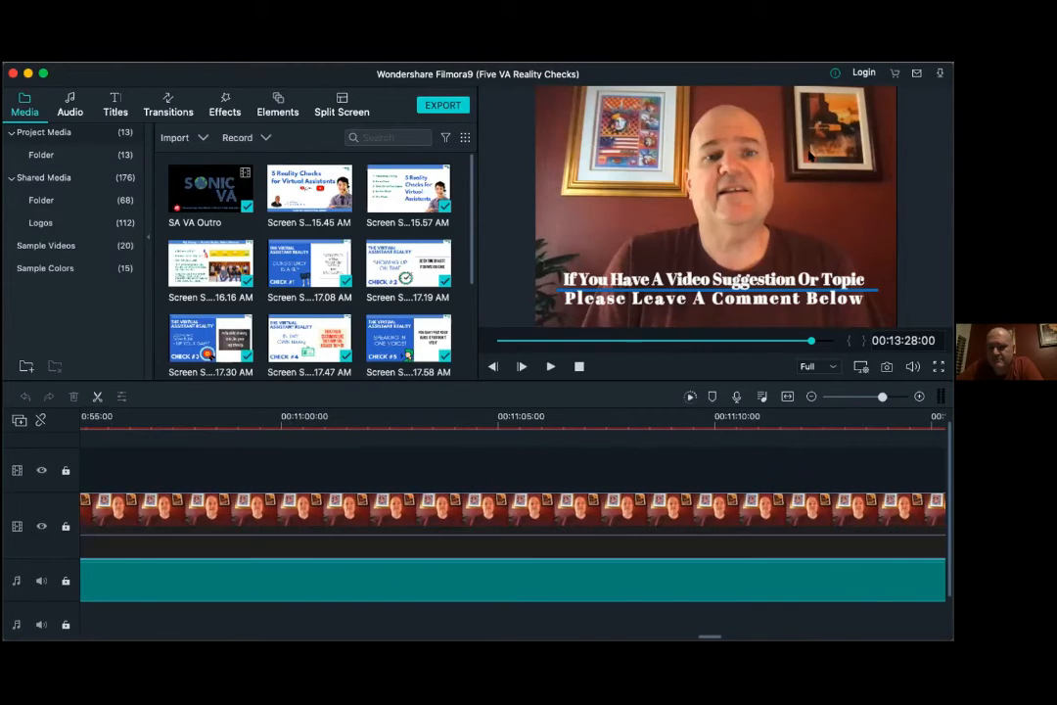